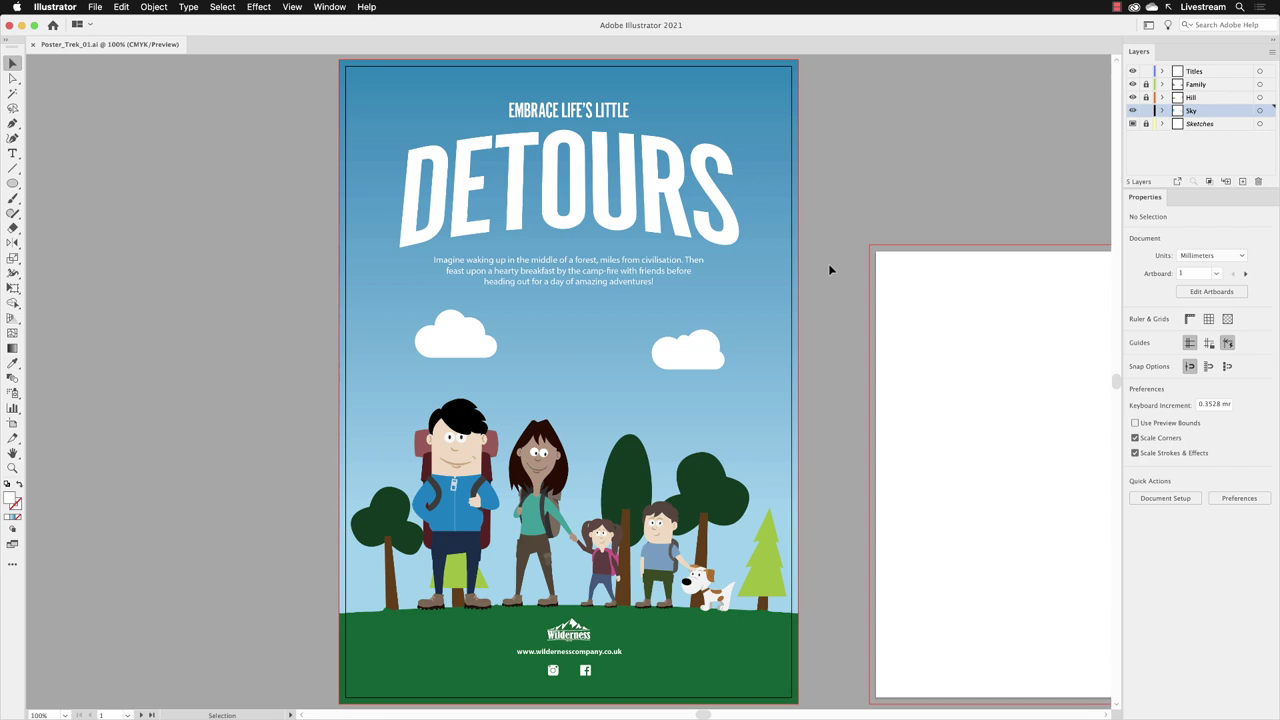
View the bird image in Photoshop, then return to the poster and make Titles the active layer
key("super+Tab")
key("super+Tab")
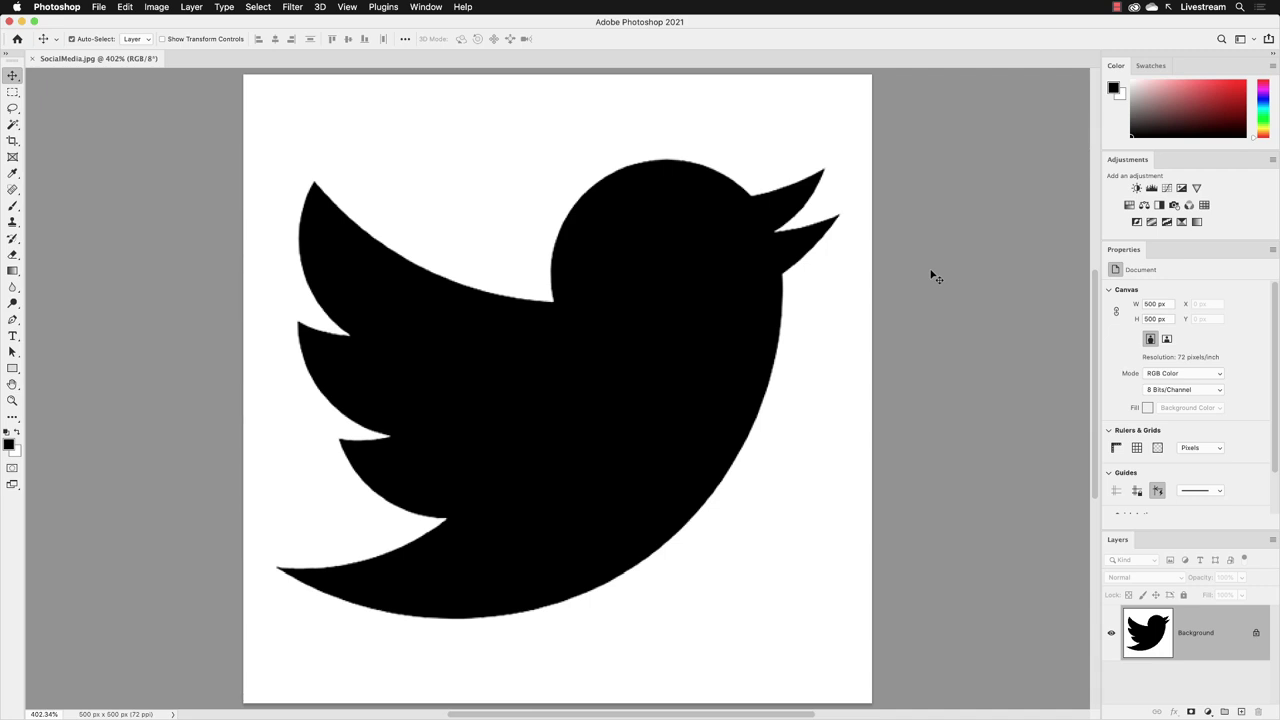
key("super+Tab")
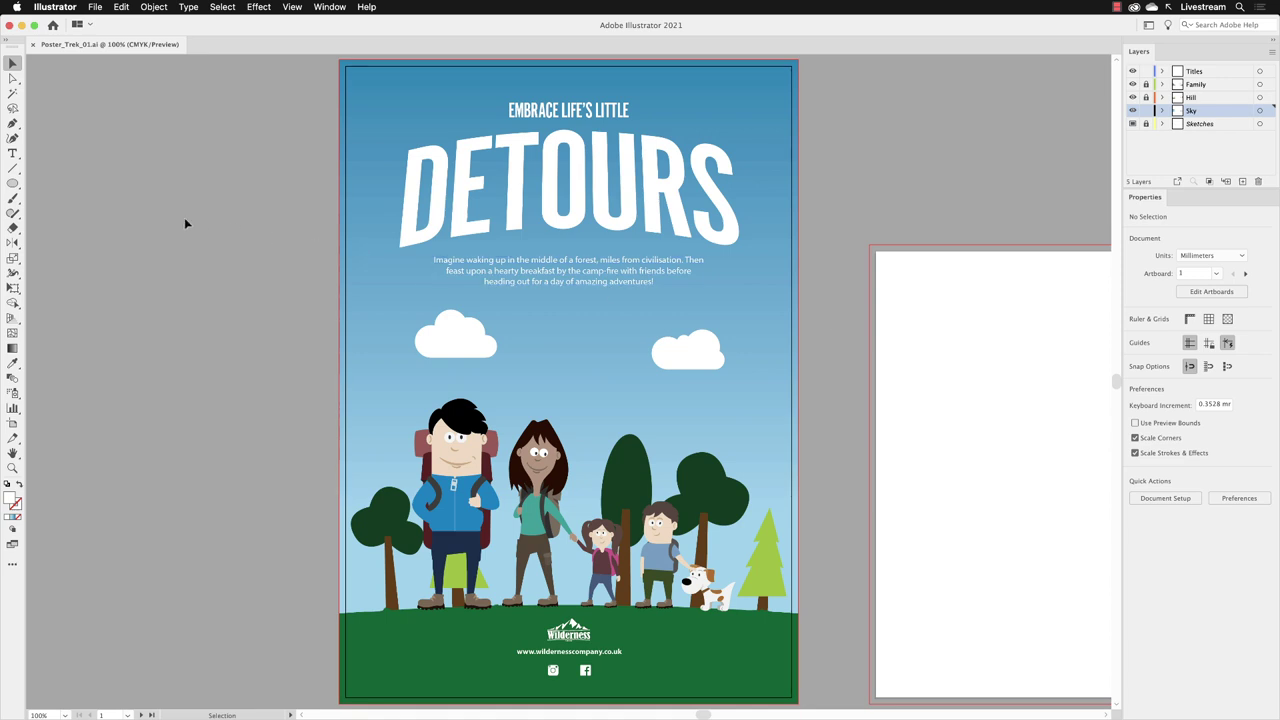
left_click(1229, 73)
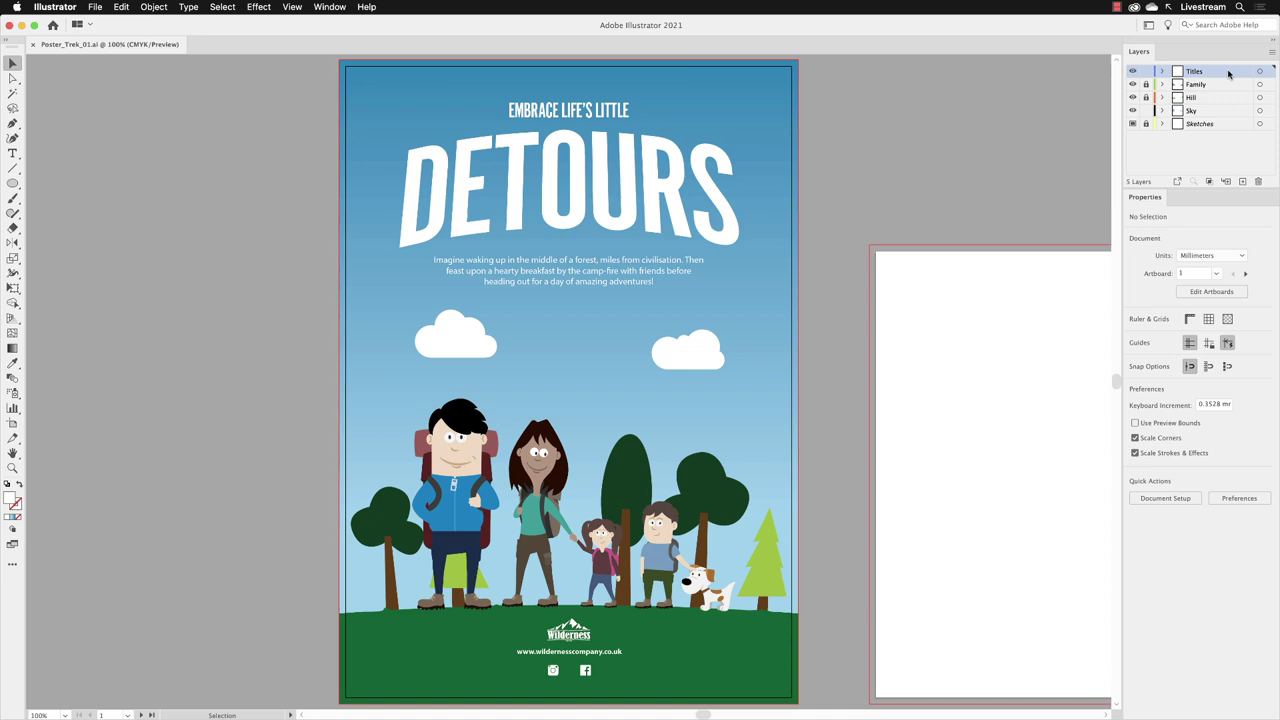
Choose SocialMedia.jpg to place into the poster as a linked image
left_click(94, 7)
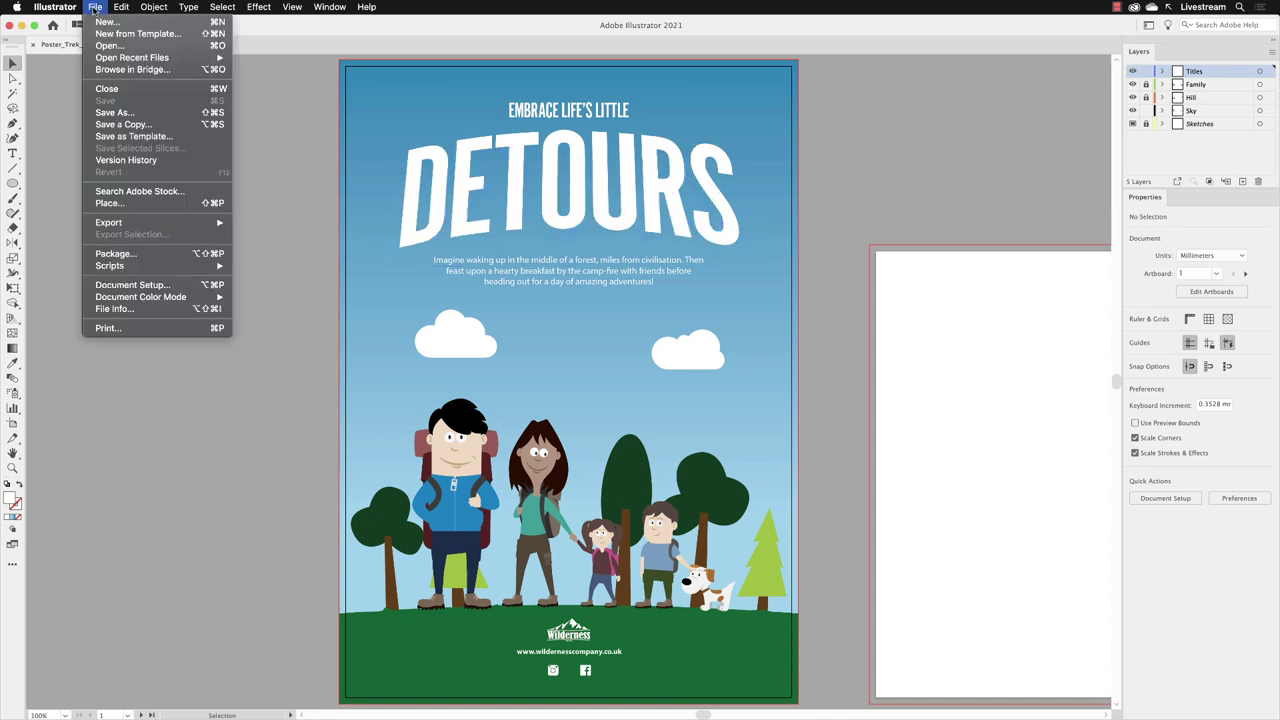
left_click(153, 205)
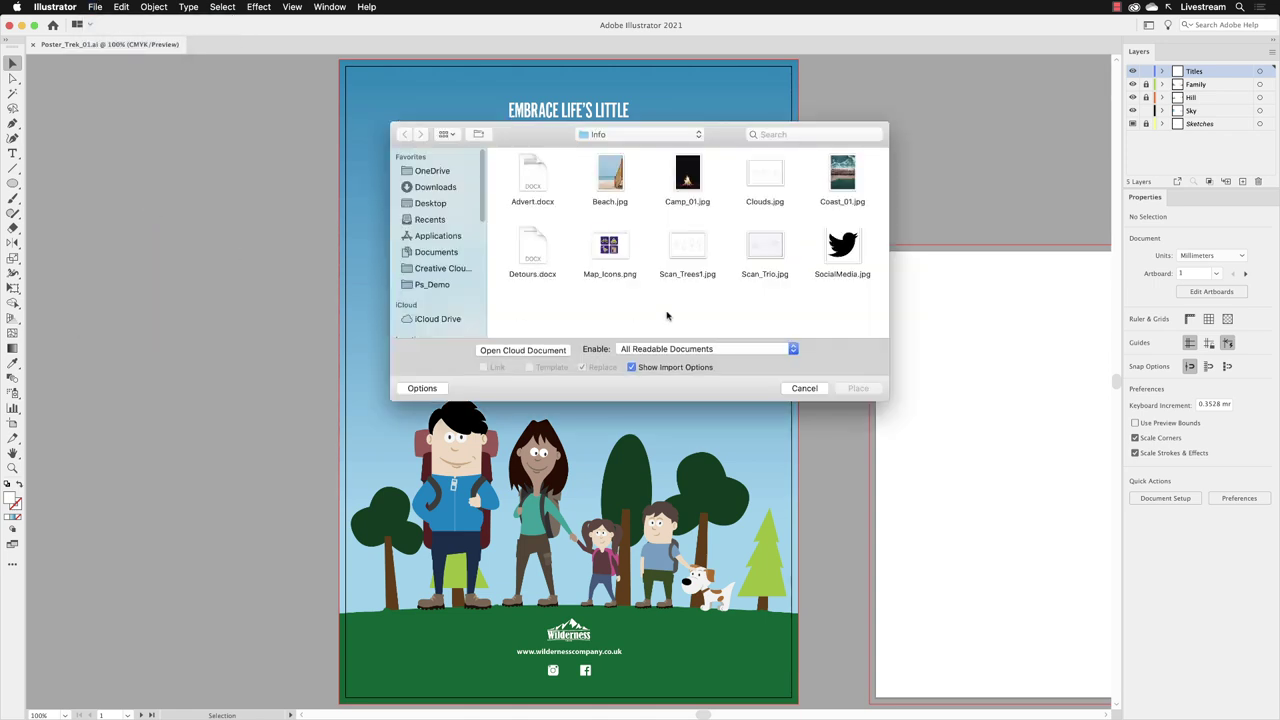
left_click(841, 248)
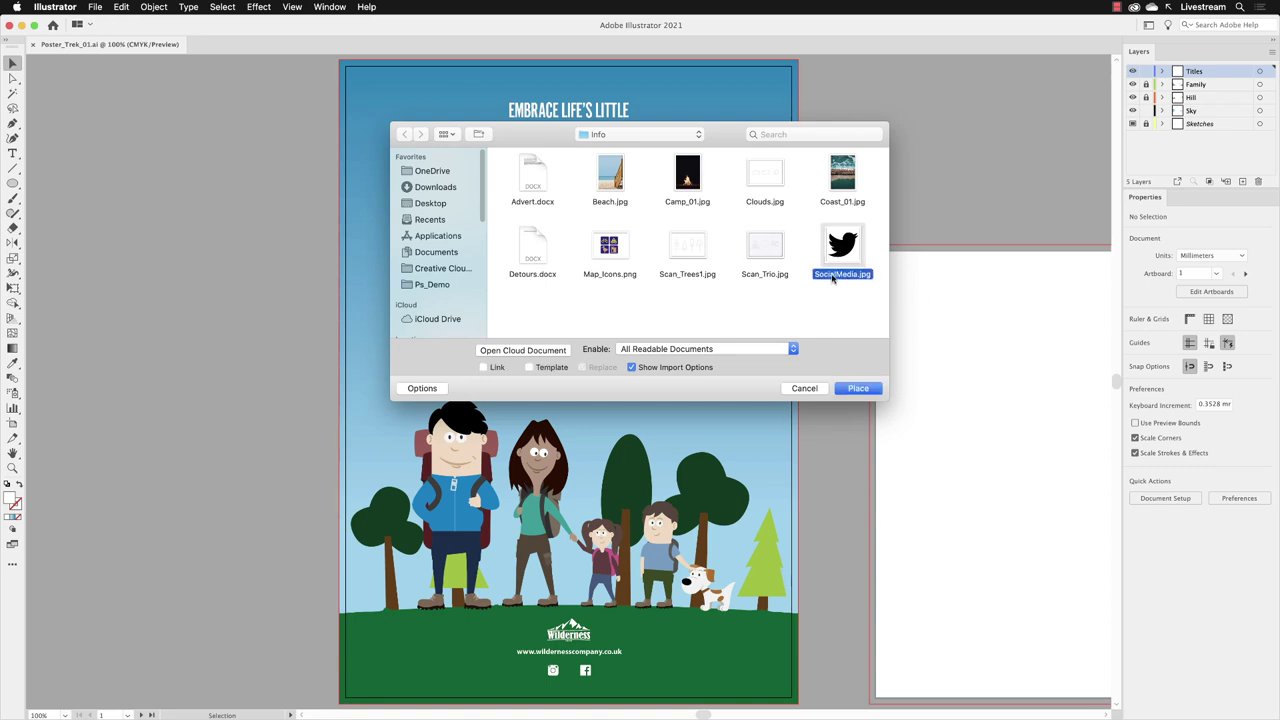
left_click(484, 367)
Drop the linked SocialMedia.jpg beside the poster and nudge it a little to the left
left_click(878, 391)
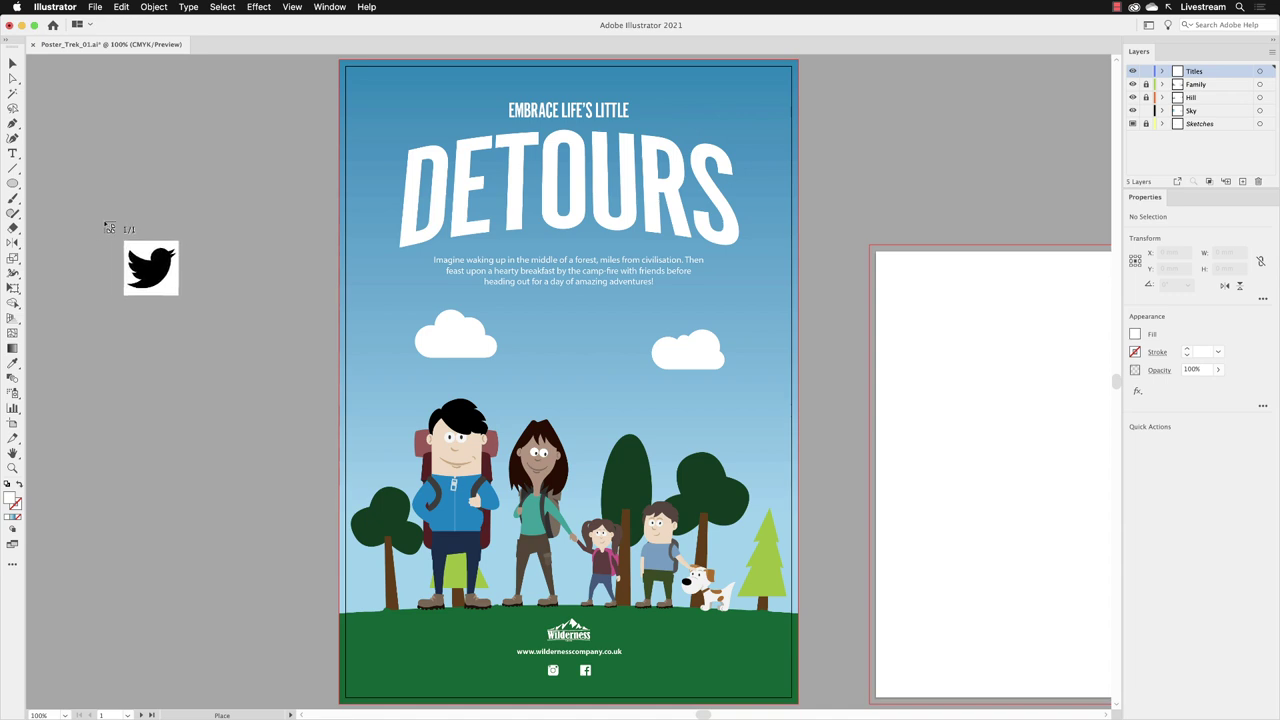
left_click(56, 161)
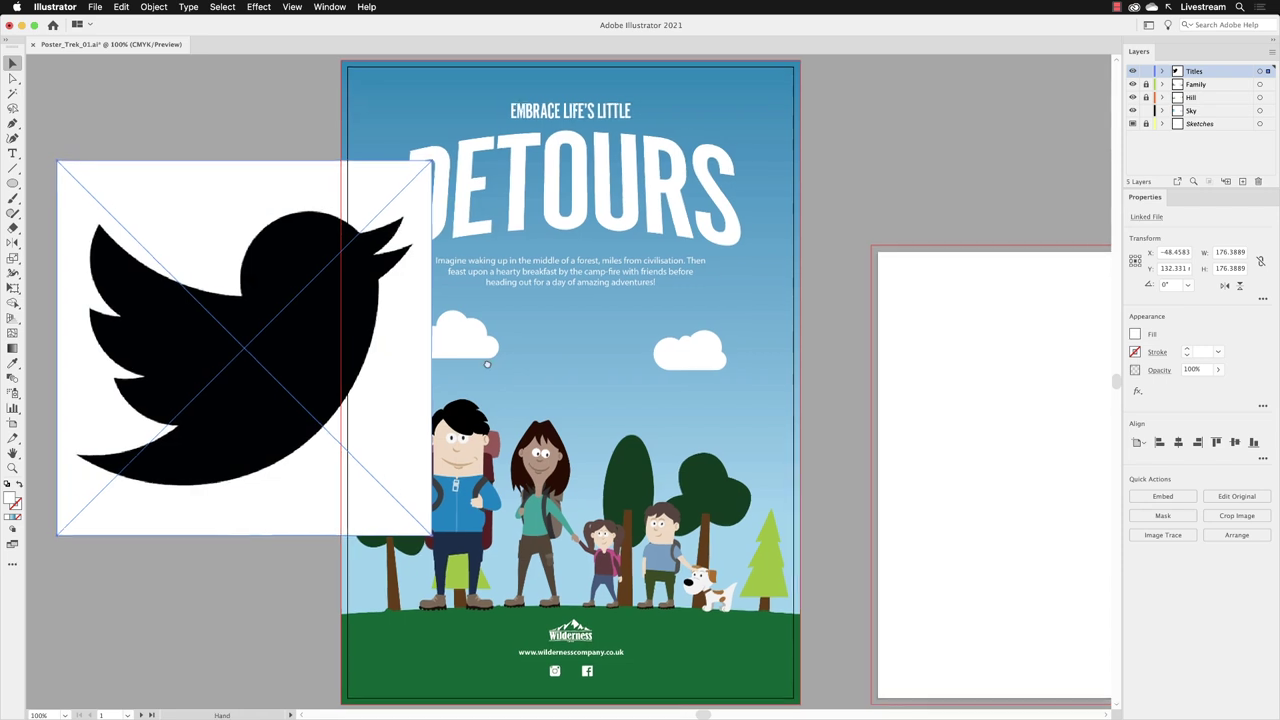
left_click_drag(487, 362, 761, 365)
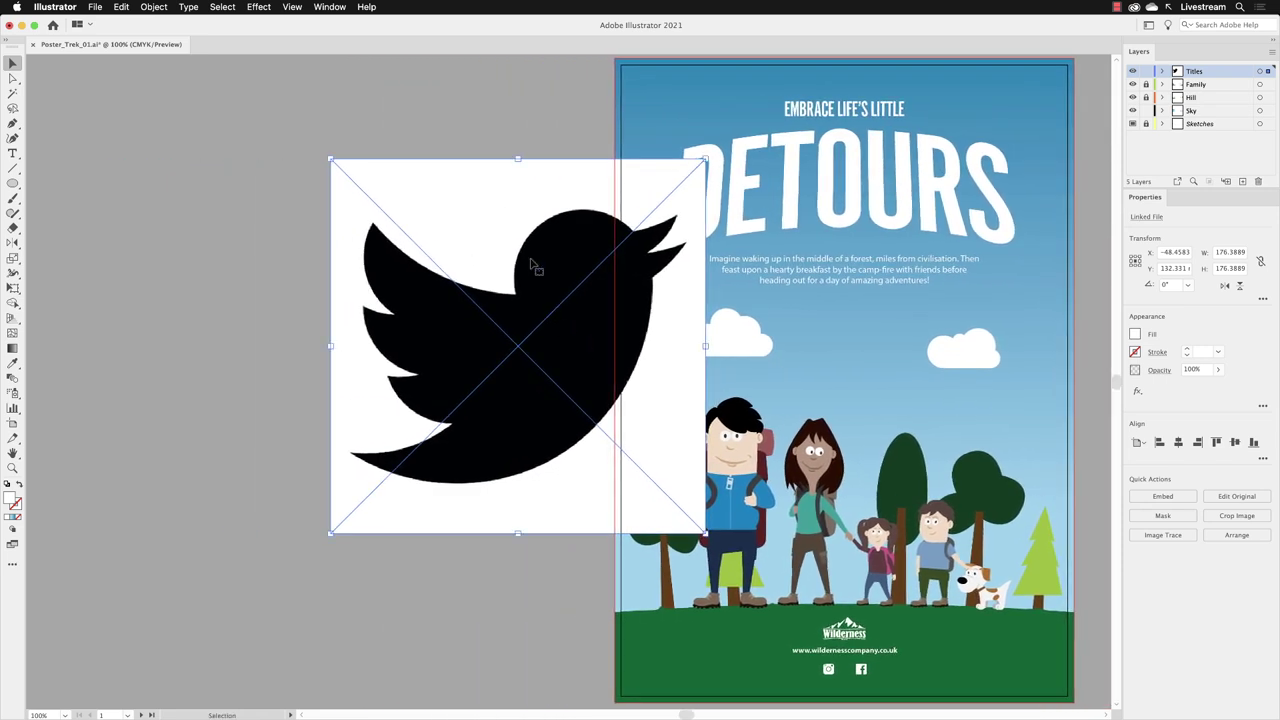
left_click_drag(531, 259, 392, 248)
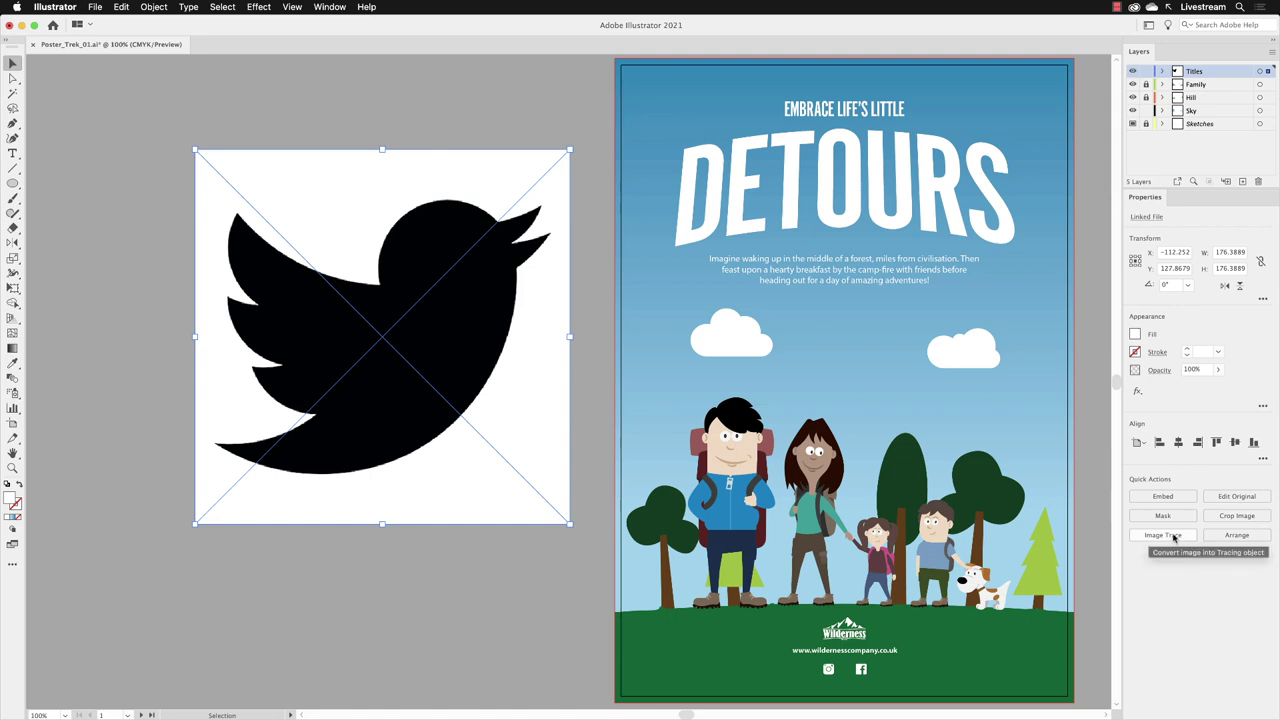
Image Trace the bird with the Black and White Logo preset and expand it into editable paths
left_click(1175, 537)
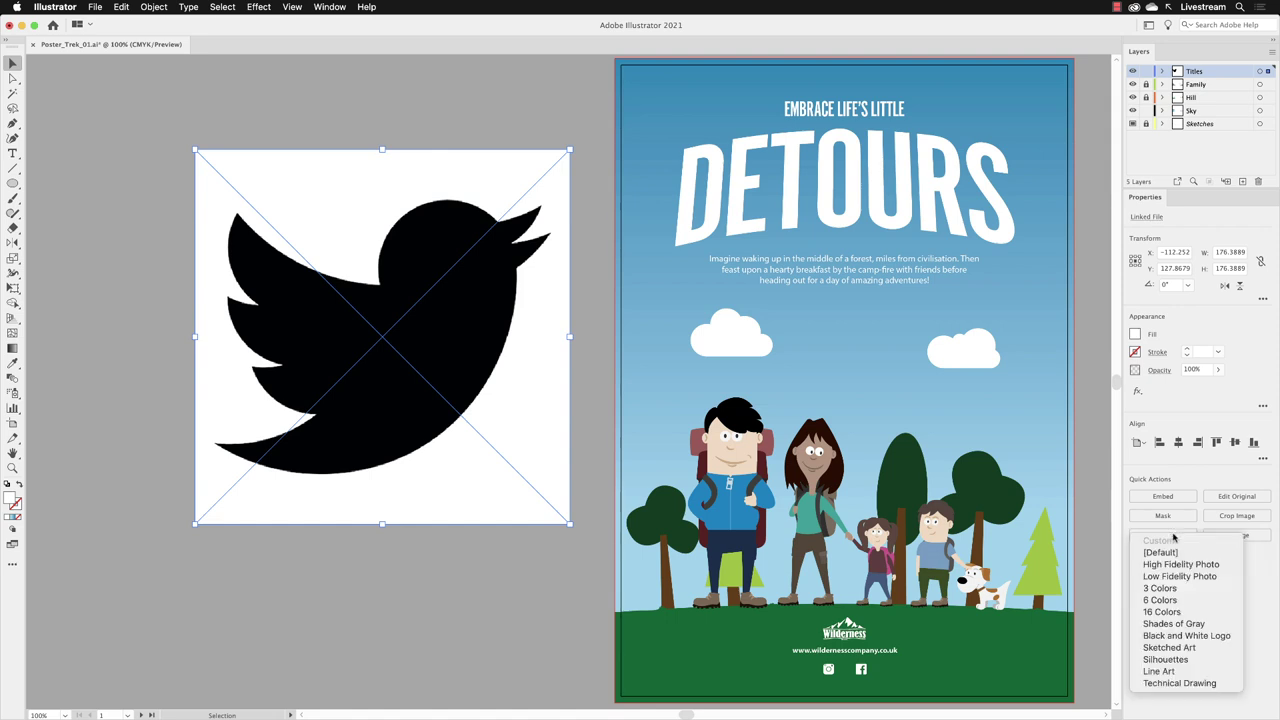
left_click(1182, 638)
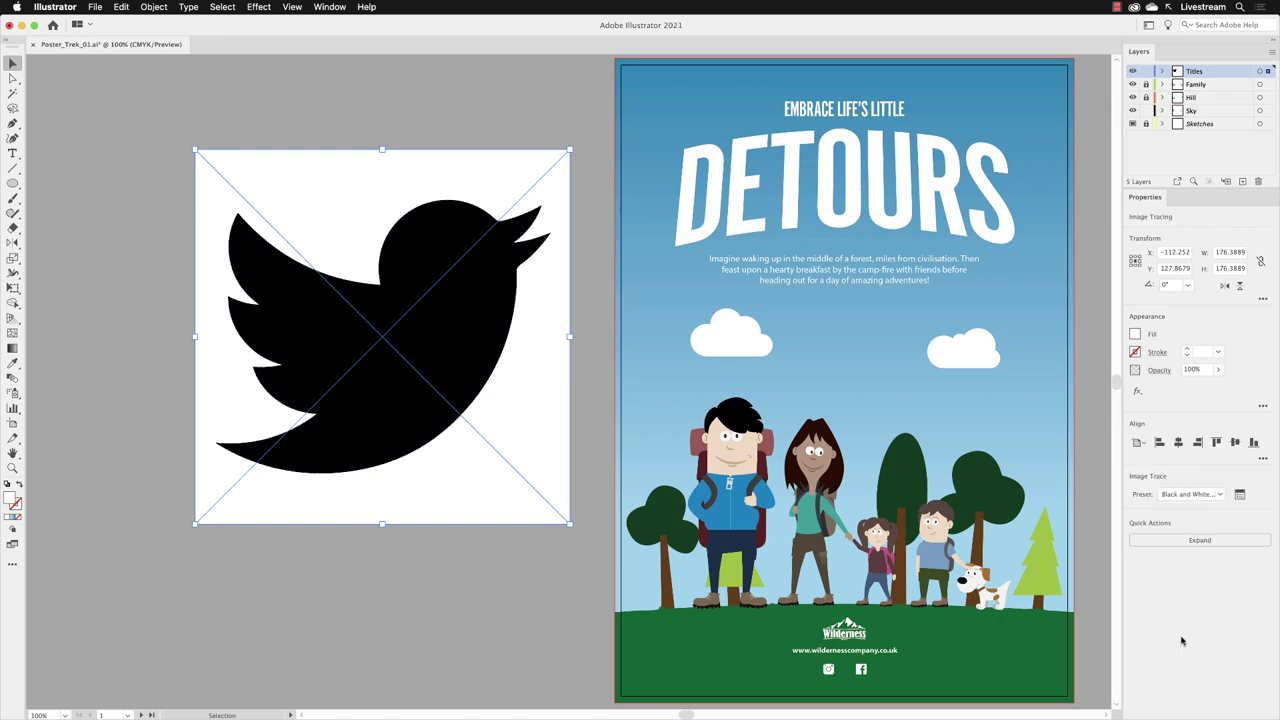
left_click(1200, 540)
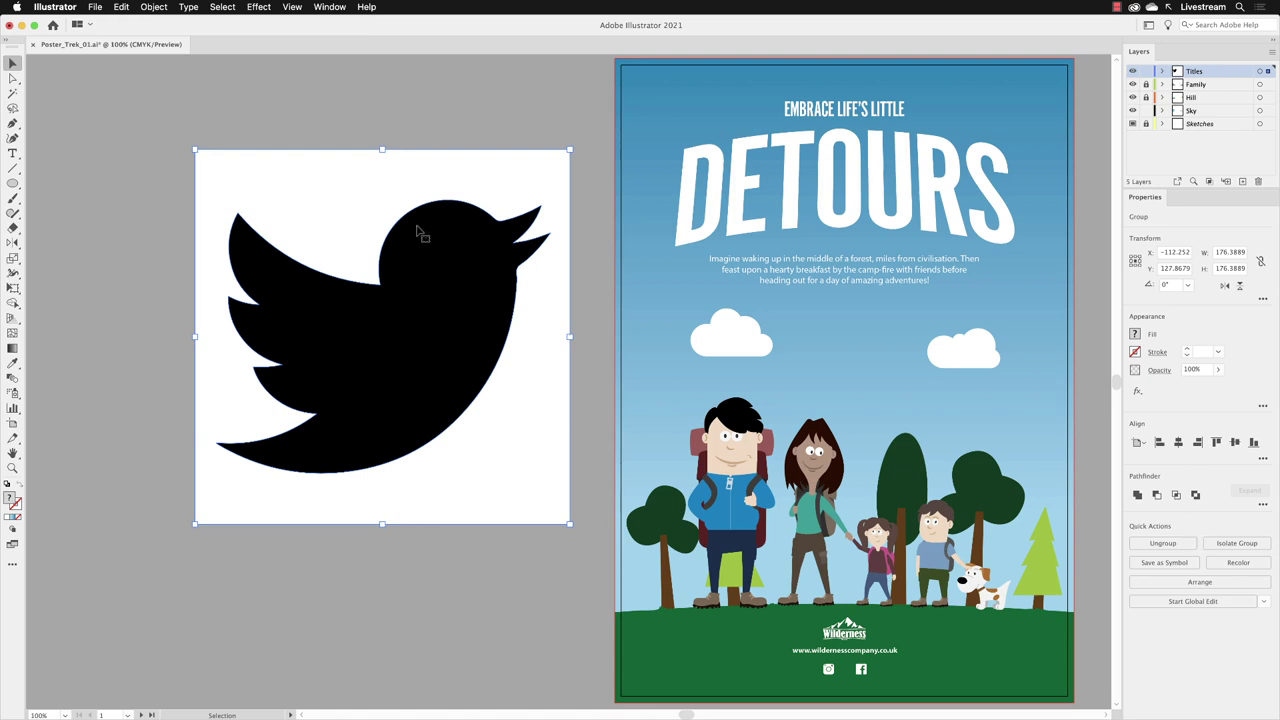
Ungroup the trace, delete the white background square, and select the black bird path
left_click(1160, 543)
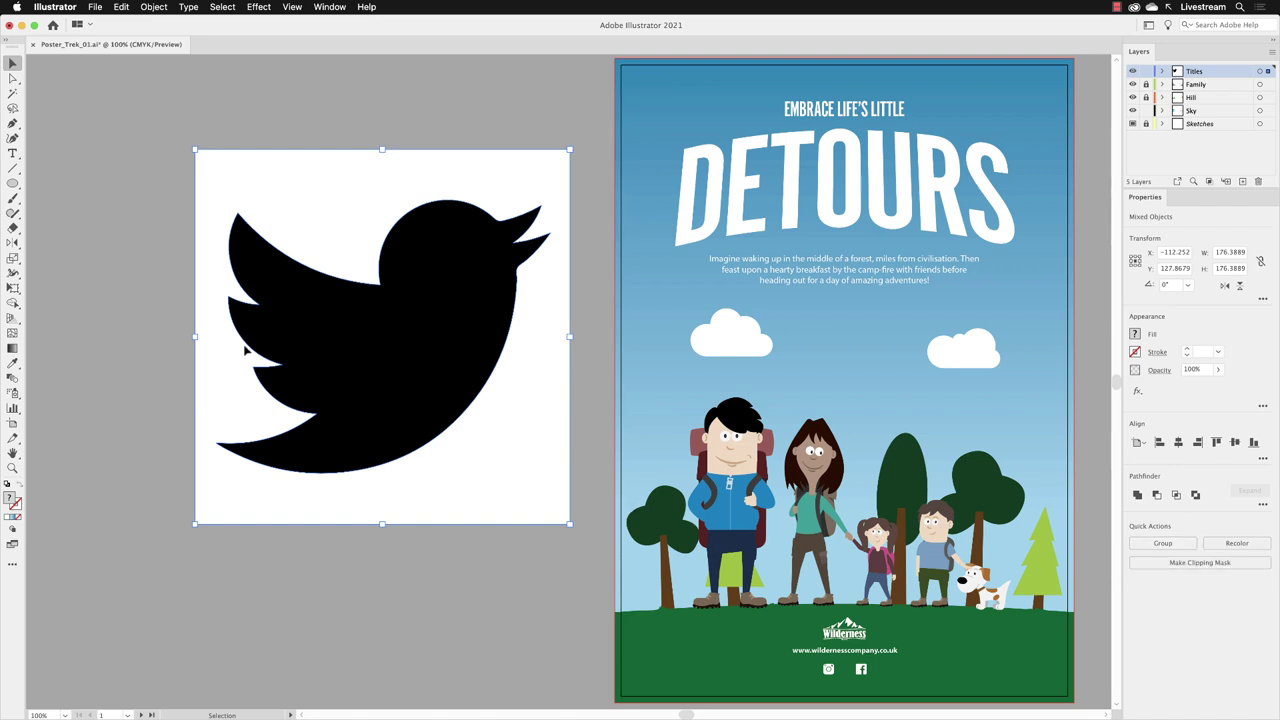
left_click(139, 211)
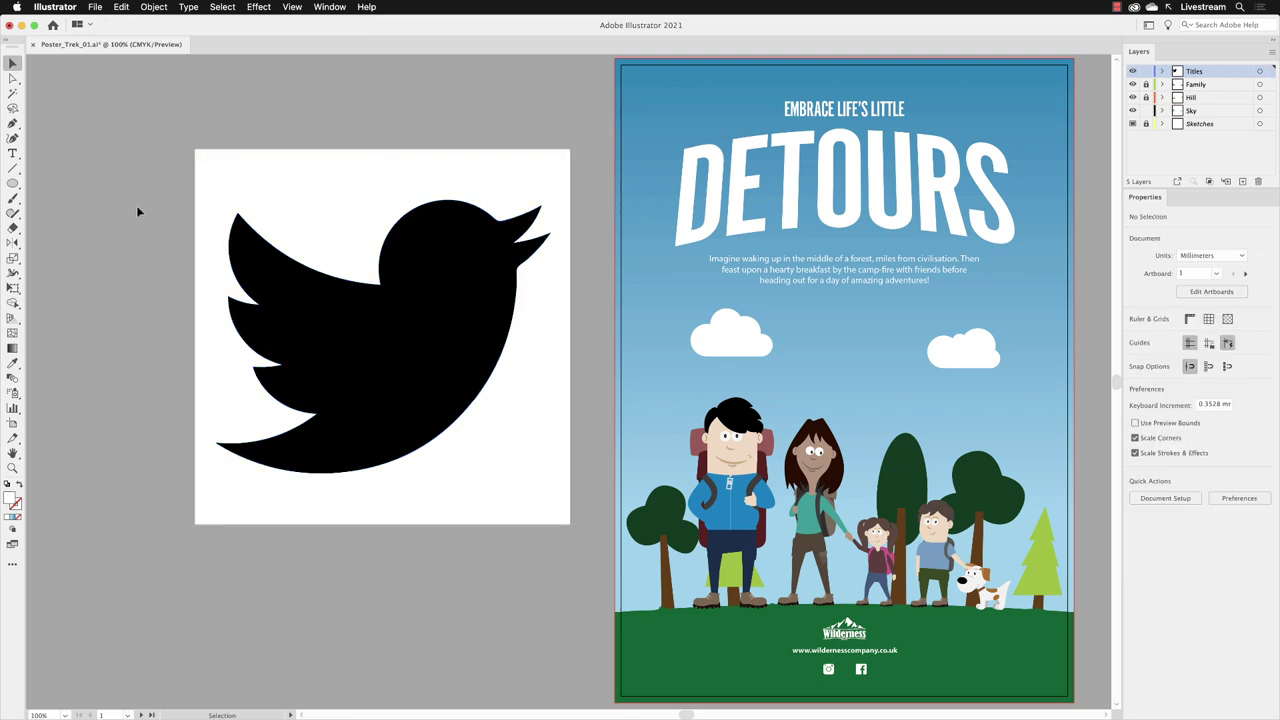
left_click(279, 179)
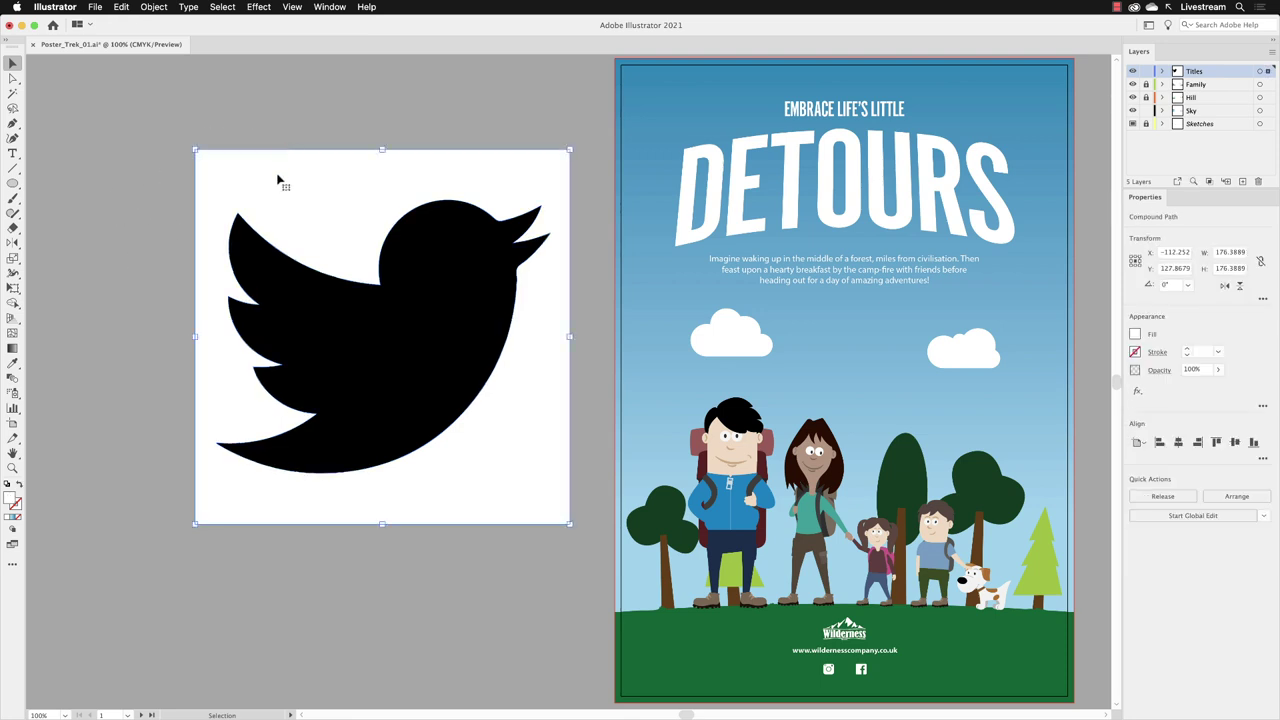
key("Delete")
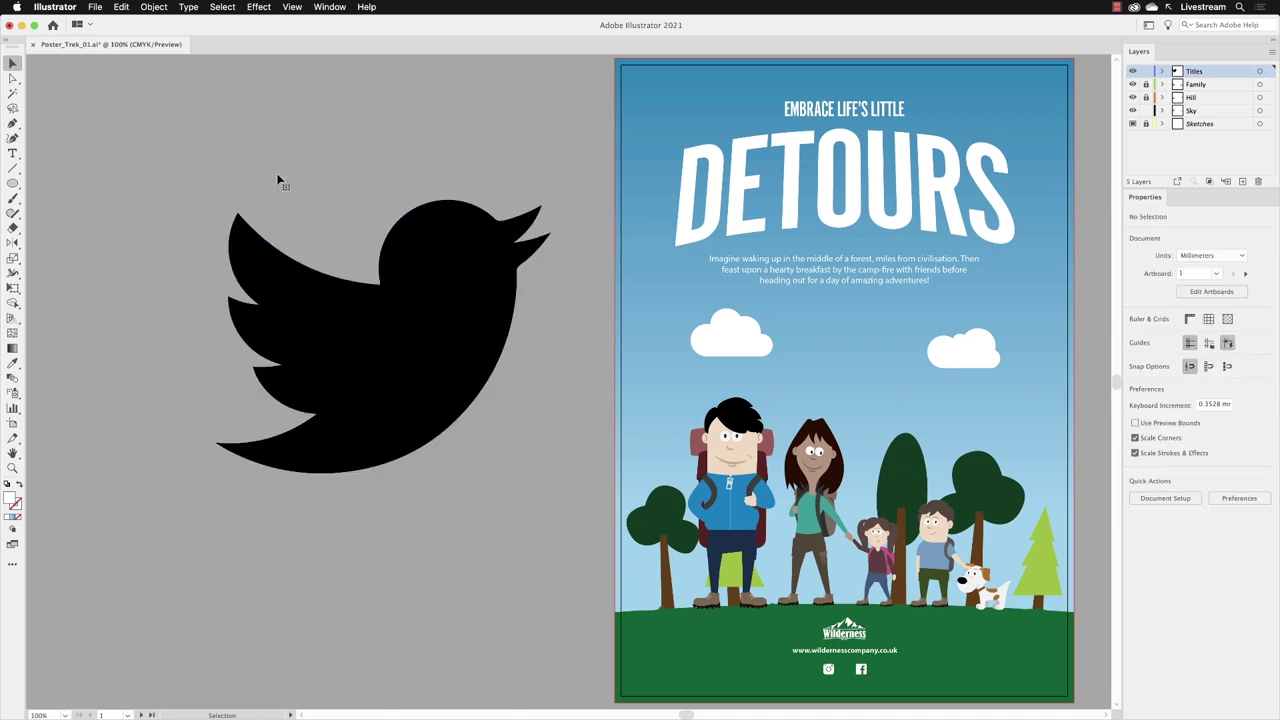
left_click(443, 334)
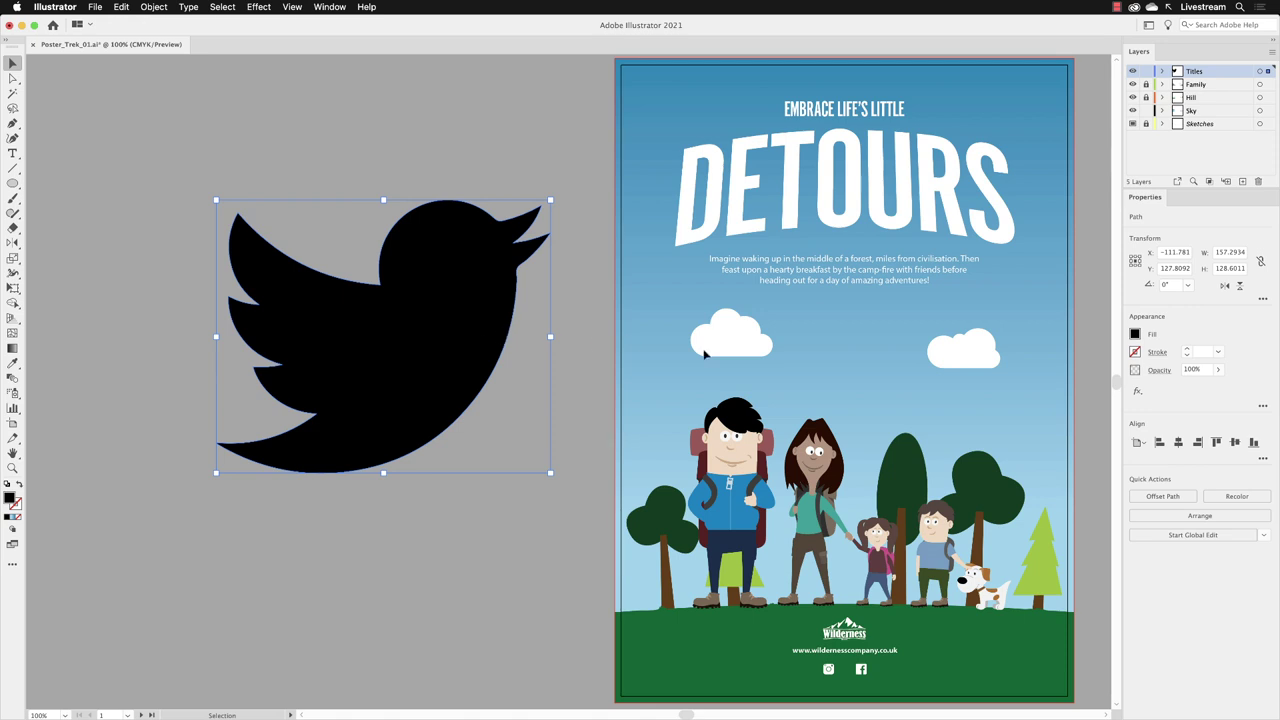
Fill the bird white and scale it proportionally to a 5 mm height
left_click(1135, 334)
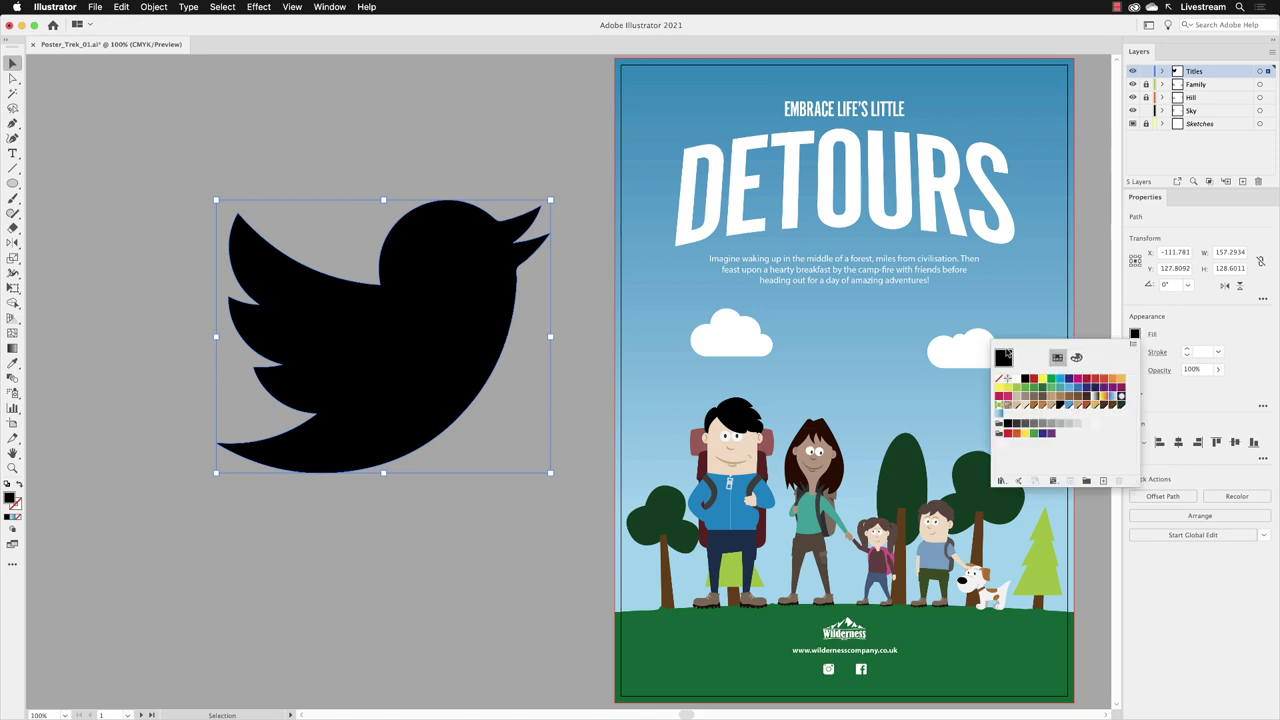
left_click(1015, 380)
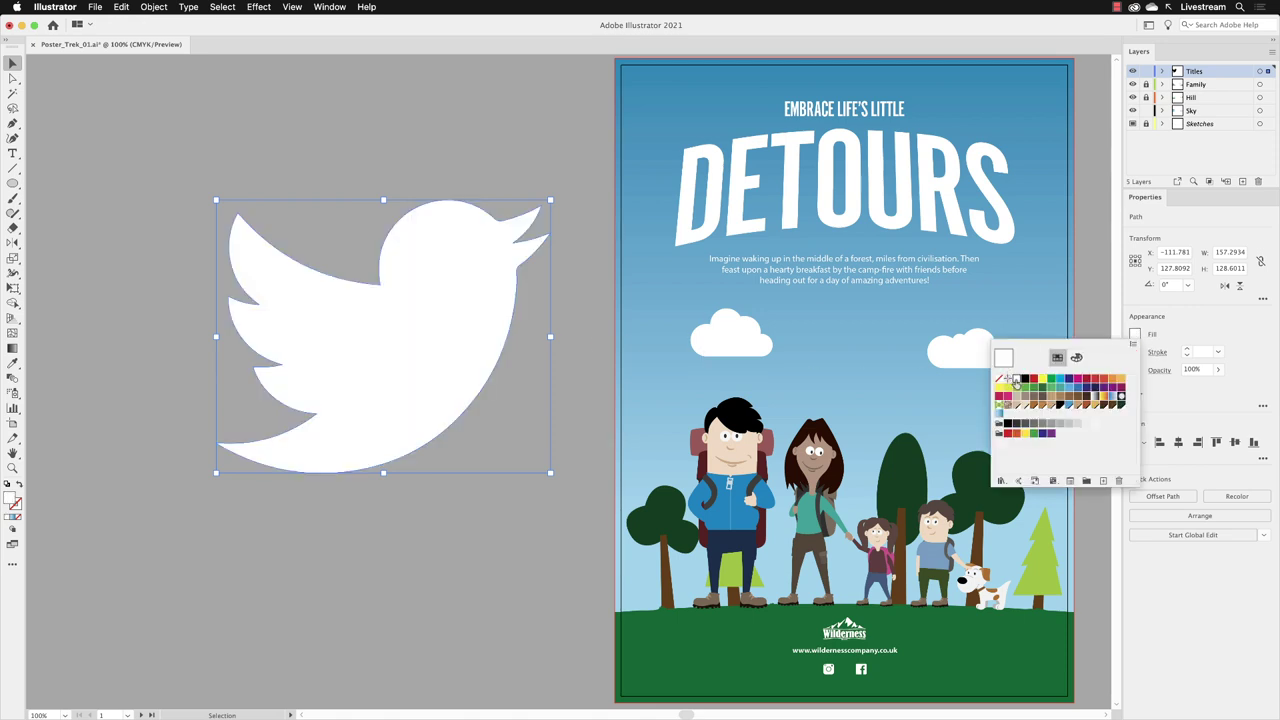
left_click(455, 296)
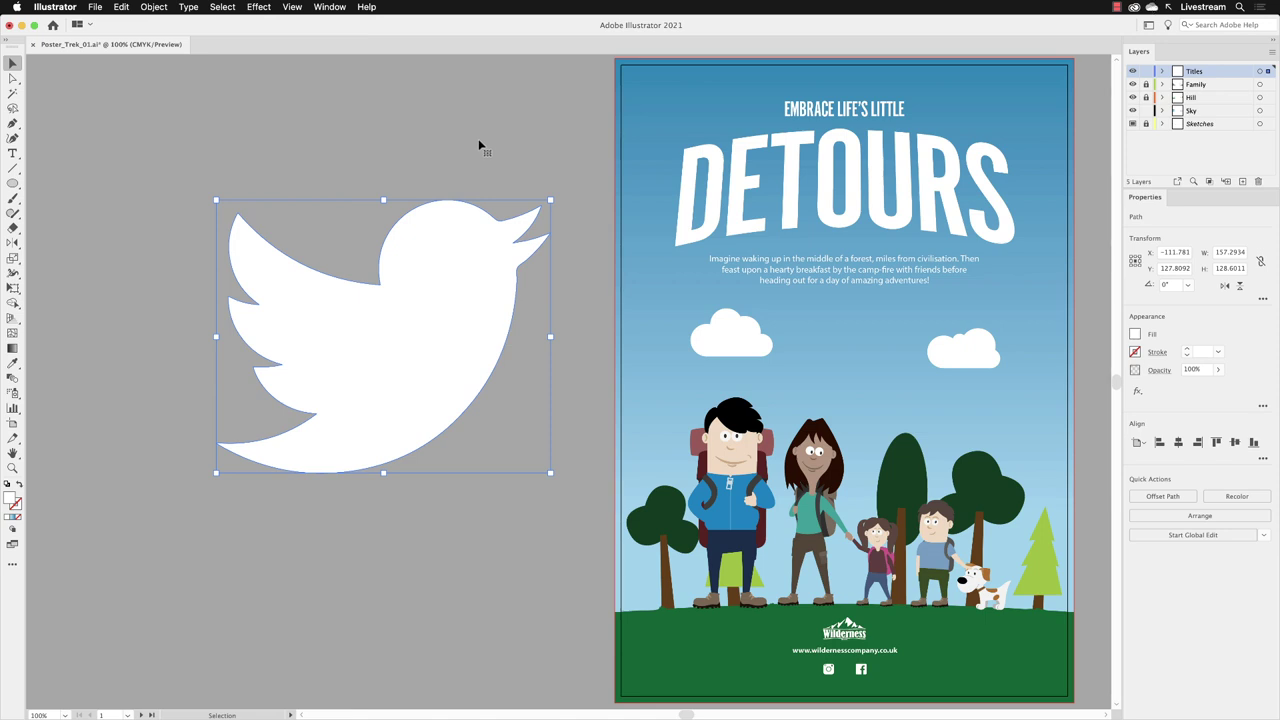
left_click(1260, 261)
left_click(1217, 268)
type("5 mm")
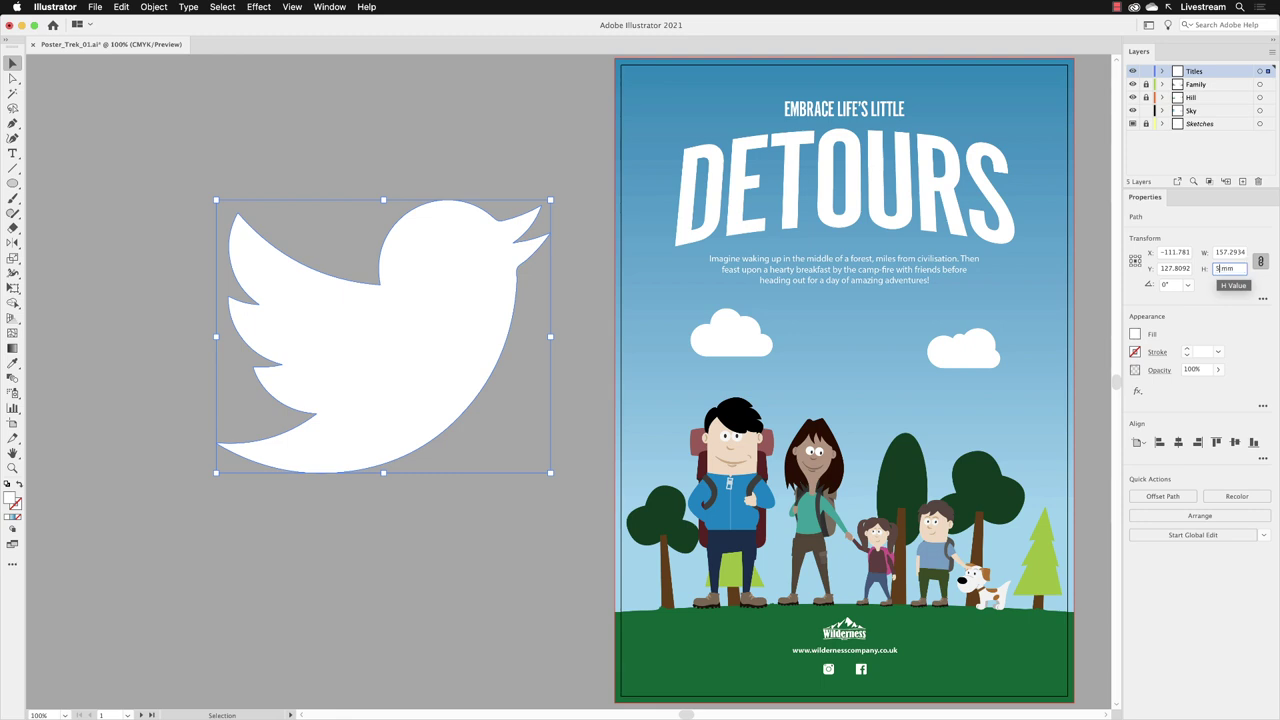
key("Return")
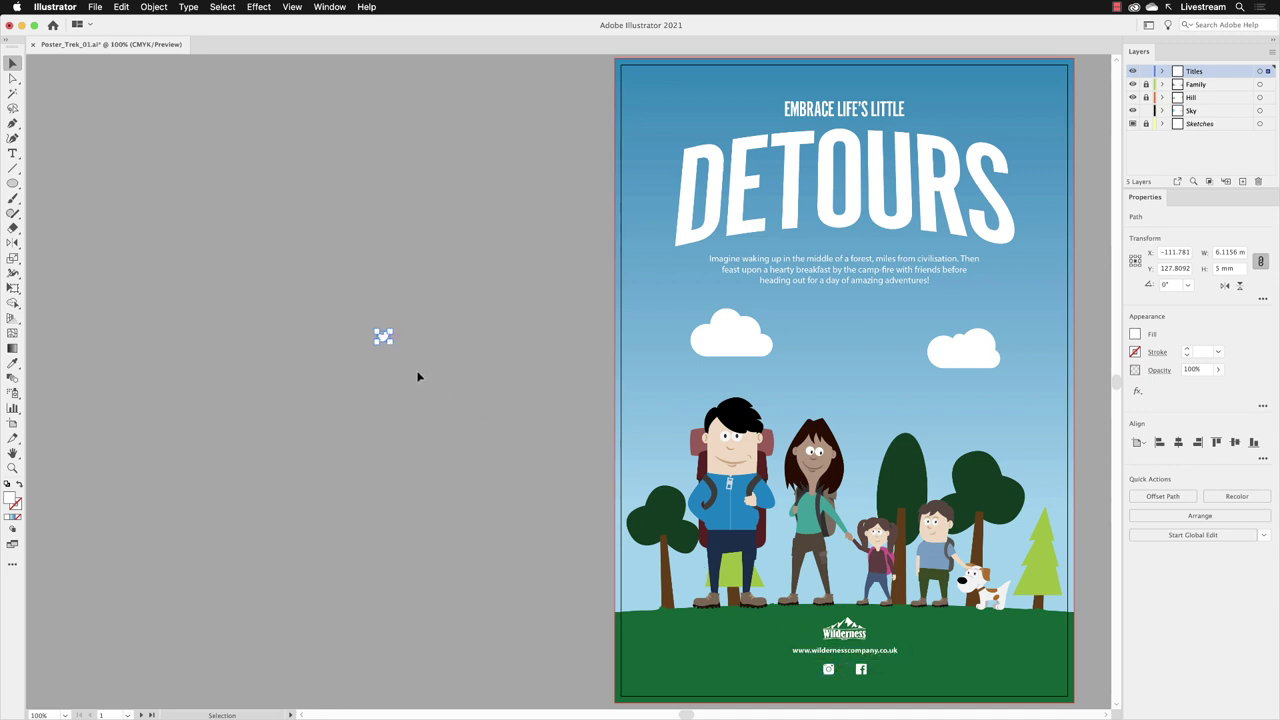
Undo the accidental stretch of the bird and cut it to the clipboard
left_click_drag(384, 341, 441, 716)
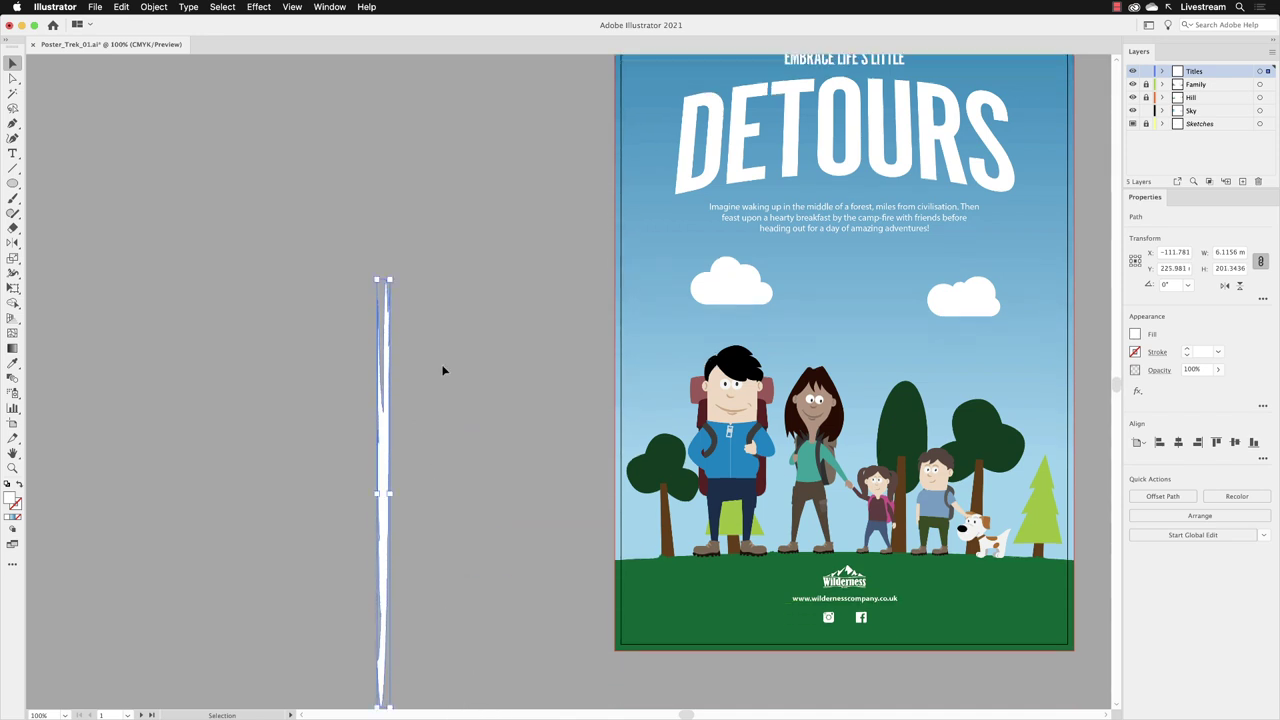
left_click(122, 7)
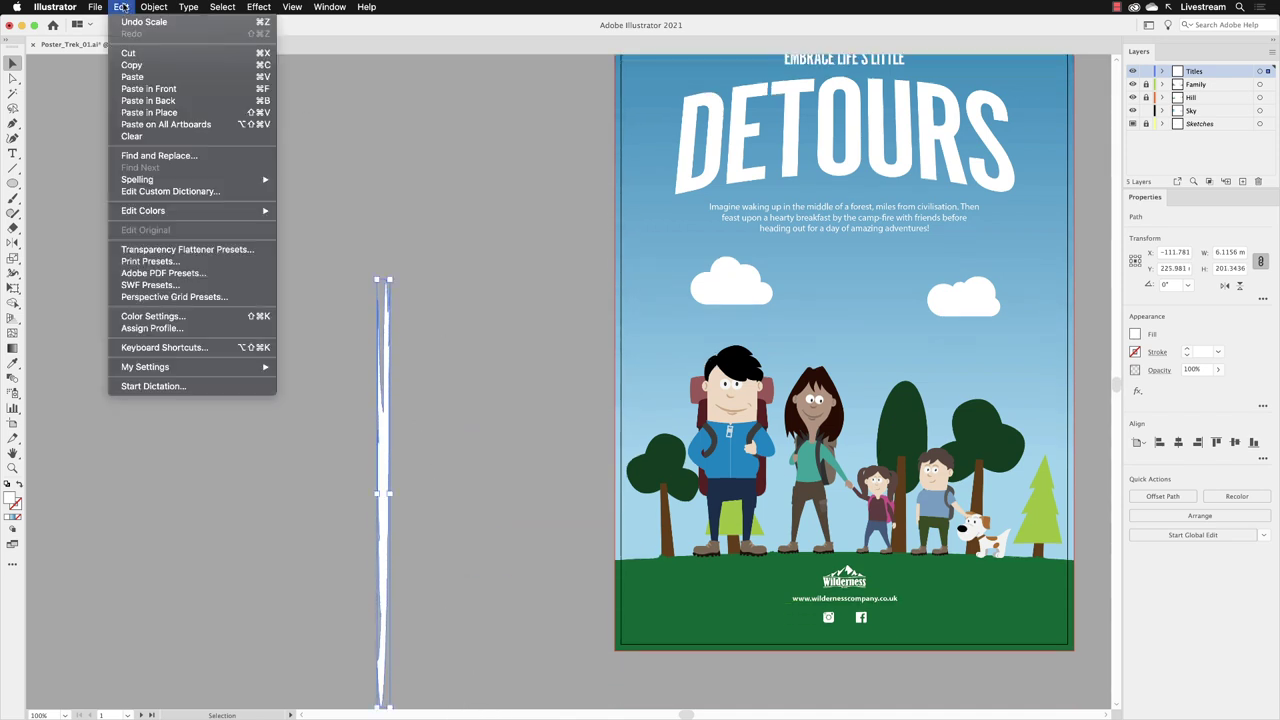
left_click(144, 21)
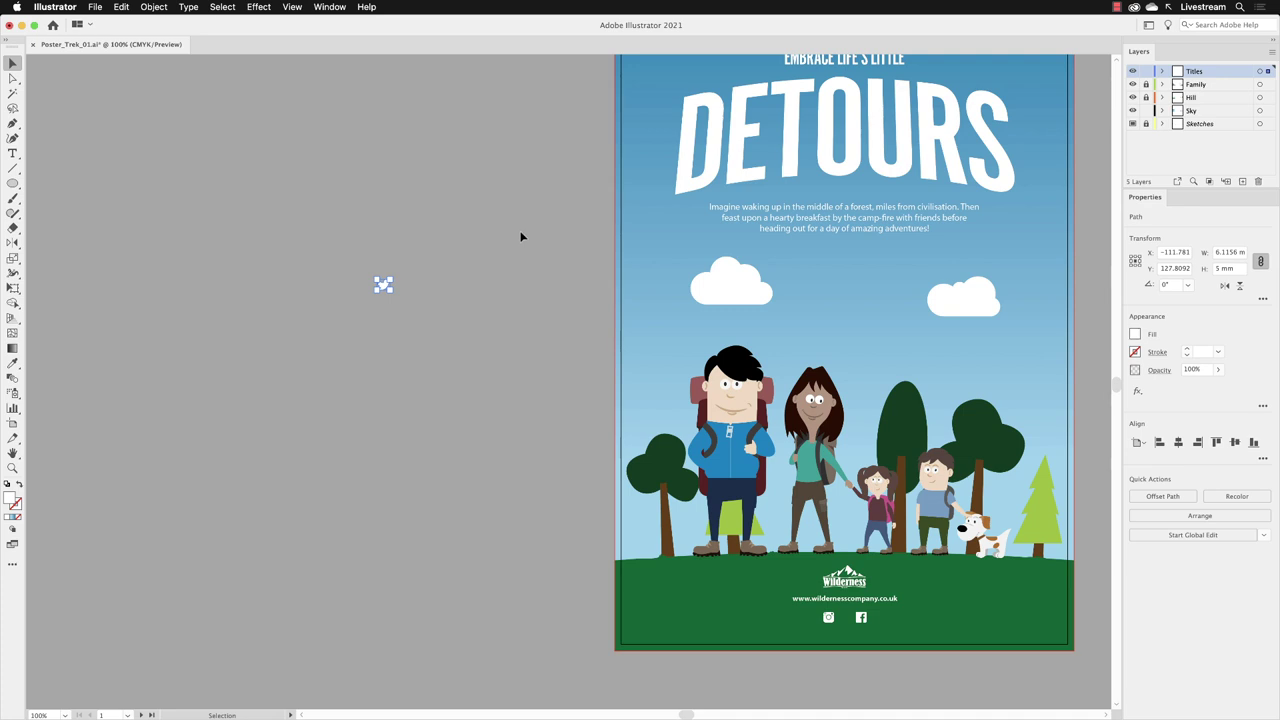
left_click(120, 7)
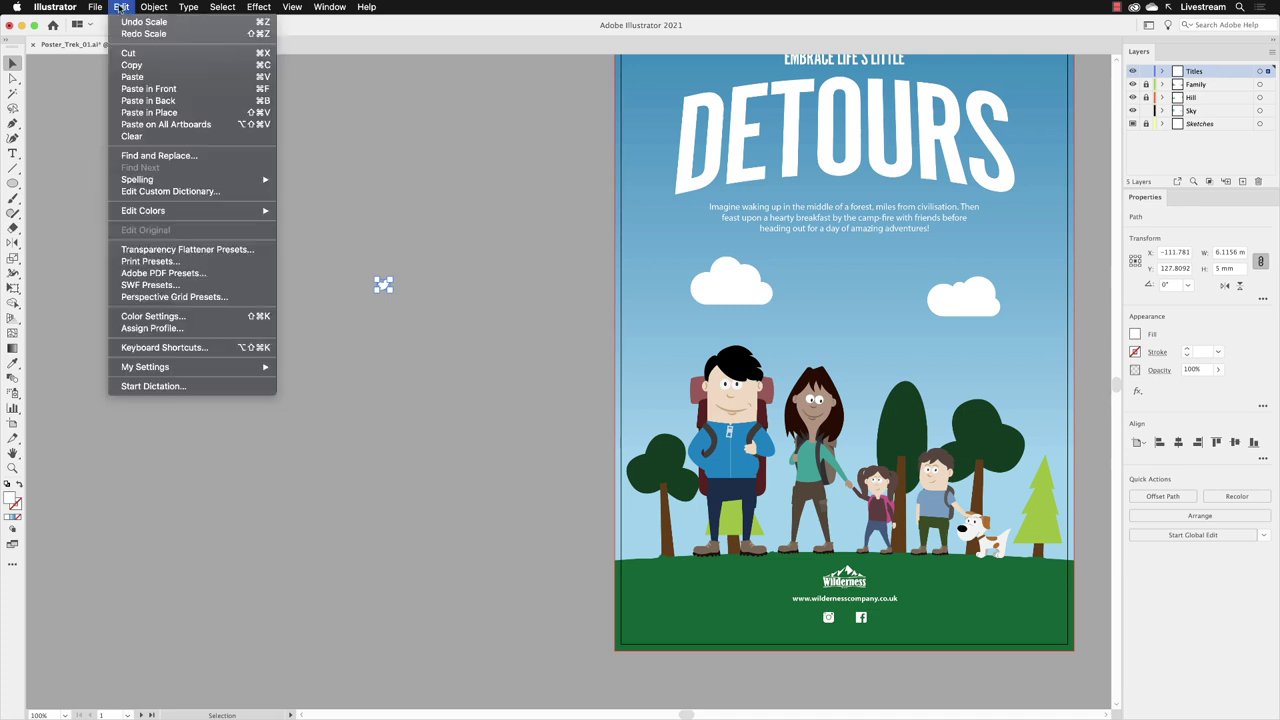
left_click(128, 53)
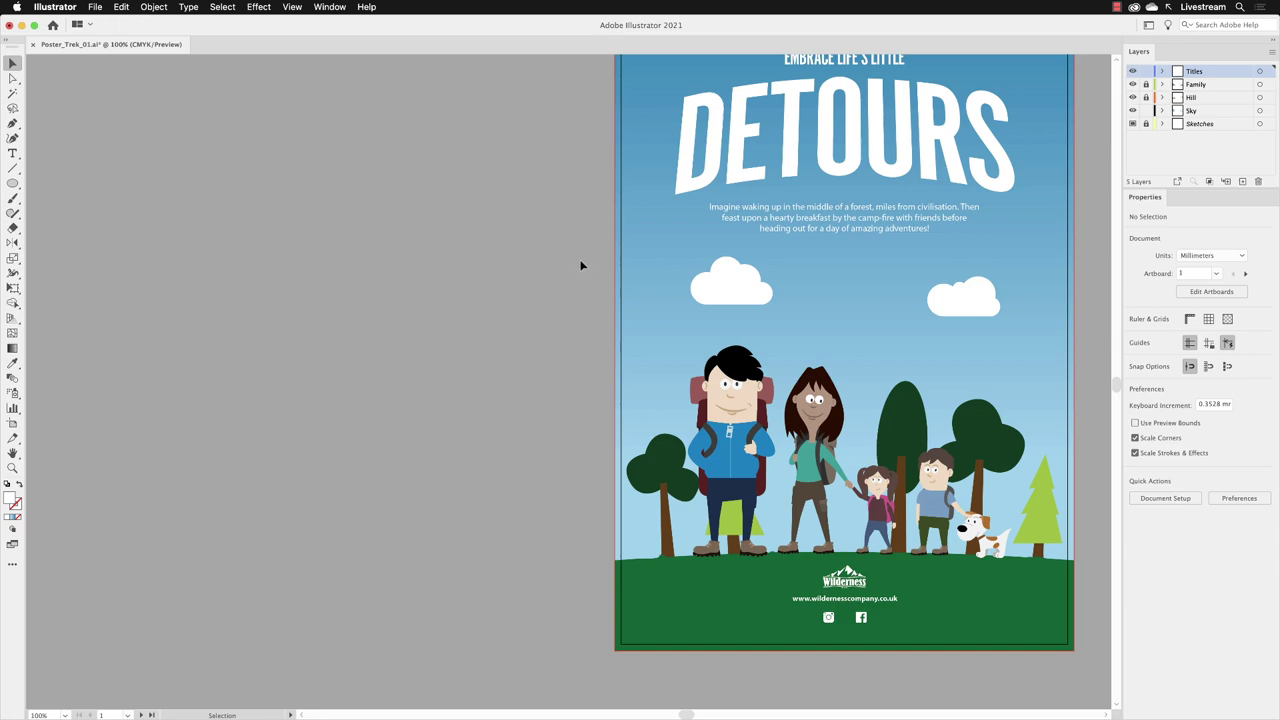
Zoom in on the footer social icons and paste the bird between Instagram and Facebook
left_click(12, 467)
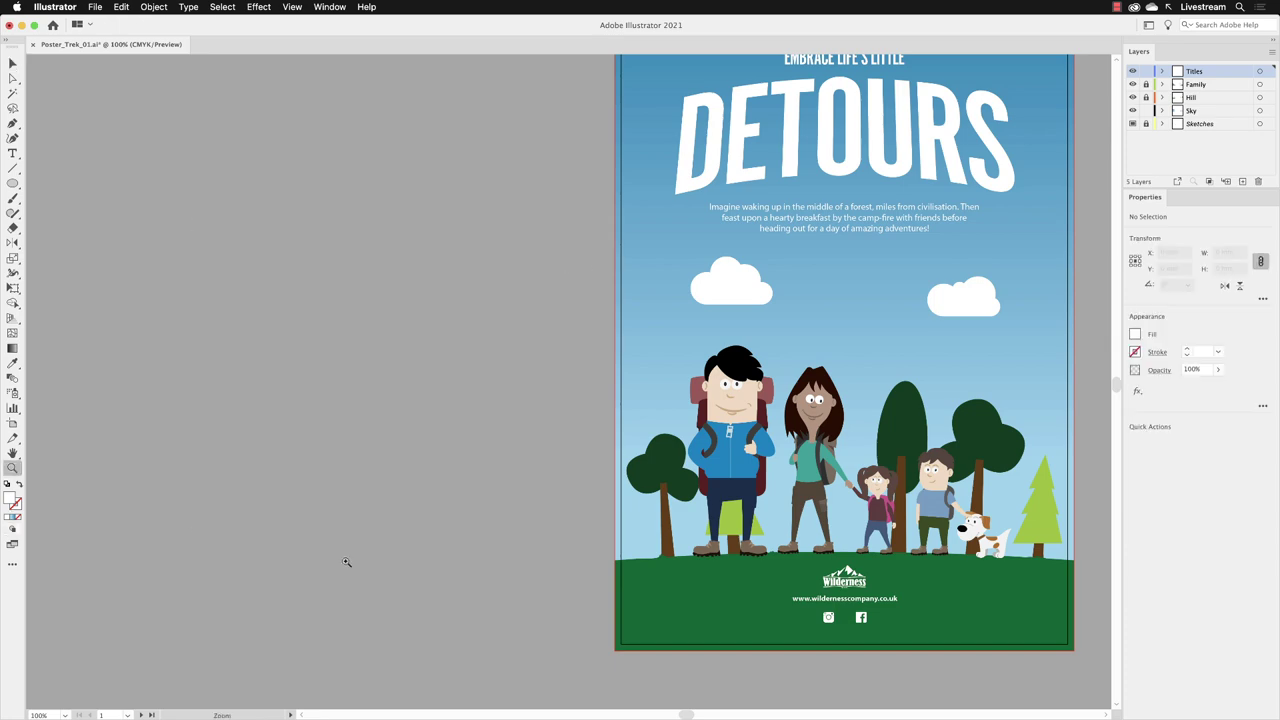
left_click(862, 618)
left_click(551, 378)
left_click(564, 390)
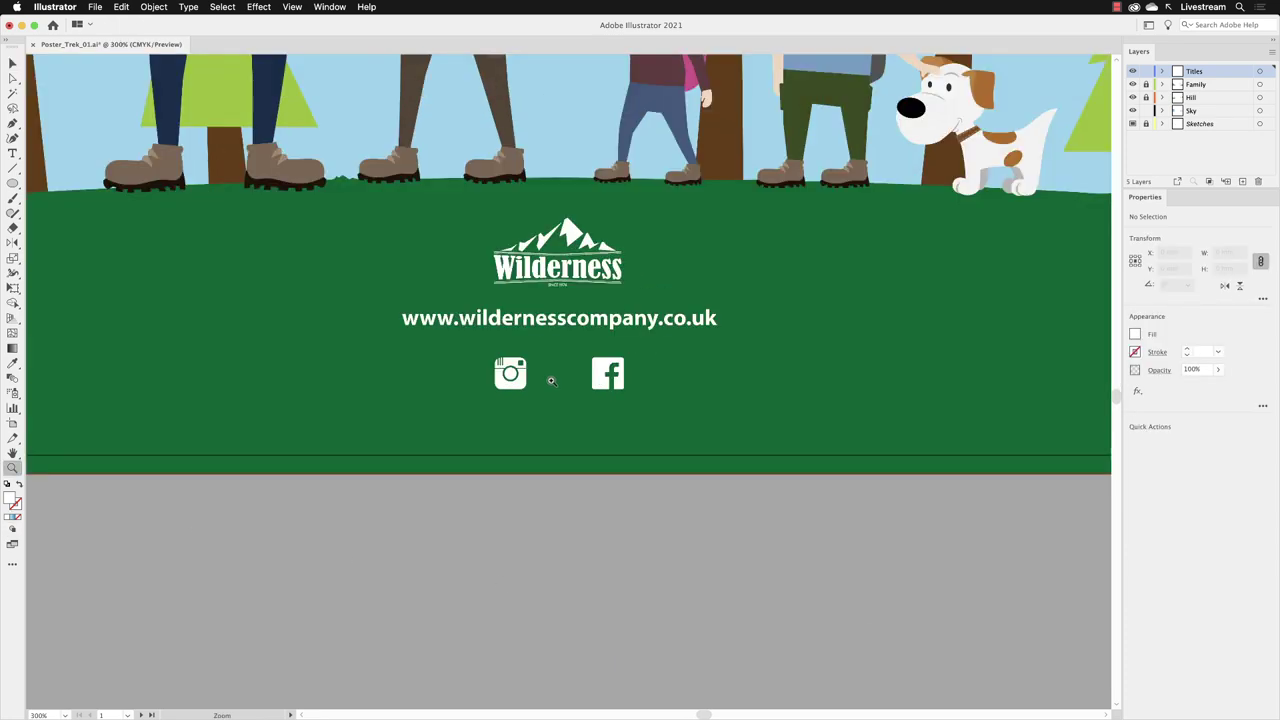
left_click(566, 382)
left_click(571, 371)
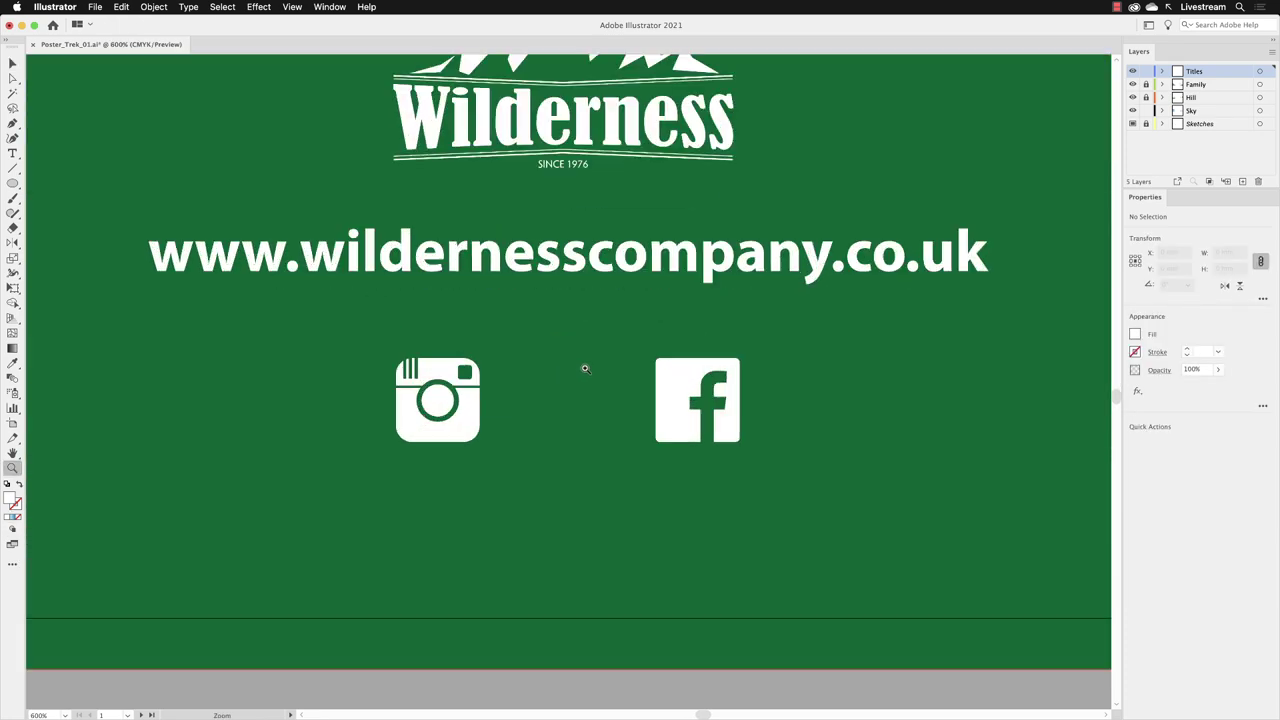
left_click(121, 7)
left_click(132, 76)
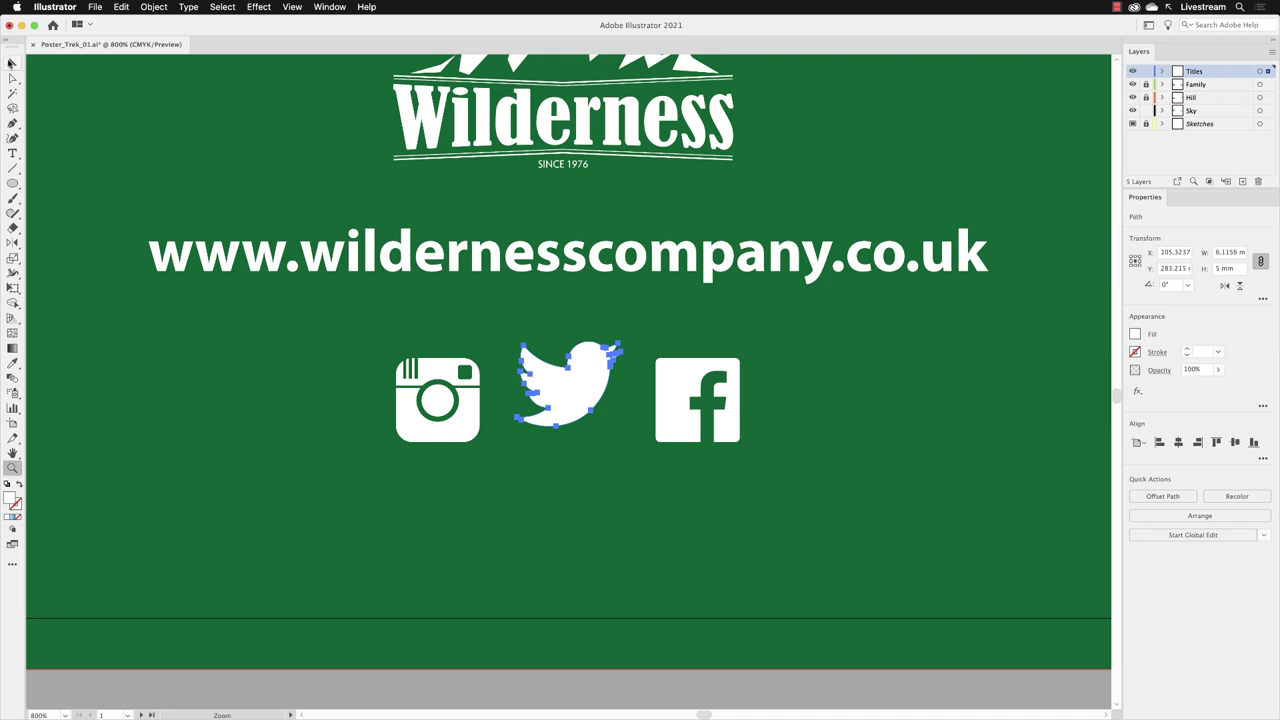
left_click(13, 63)
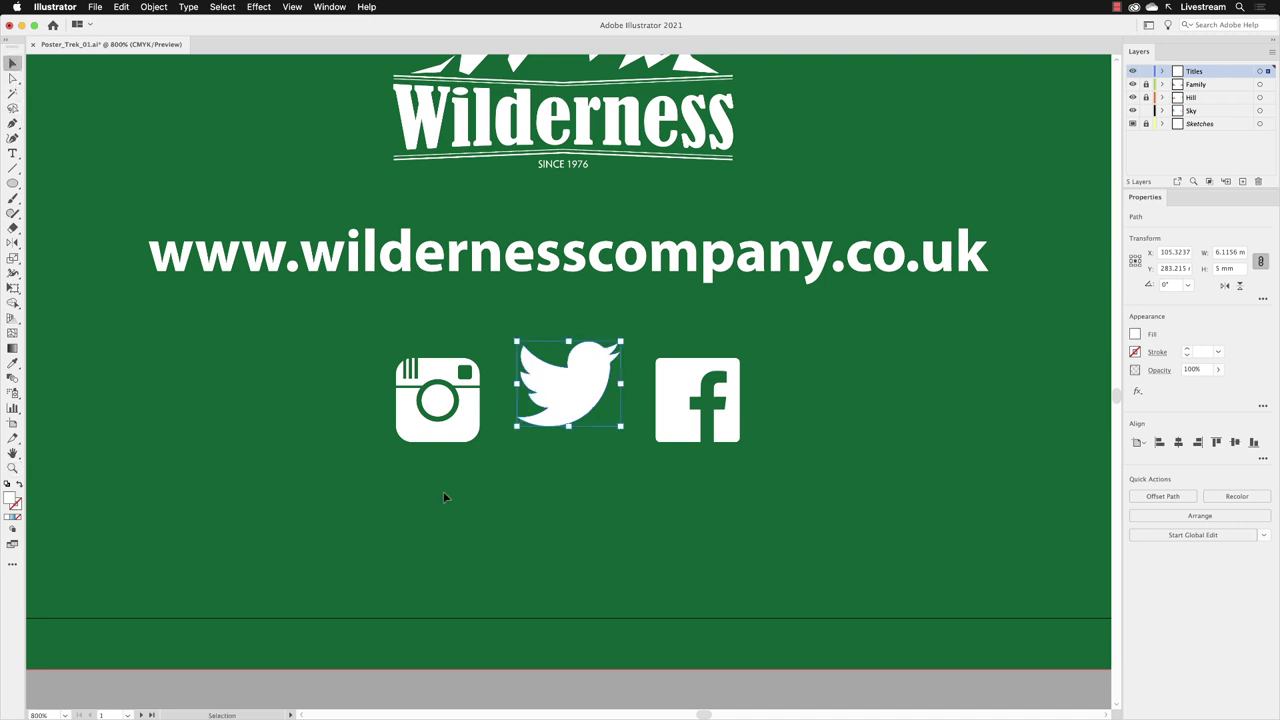
Align the three icons to their selection by bottom edge and distribute their centres evenly
left_click(460, 432, "shift")
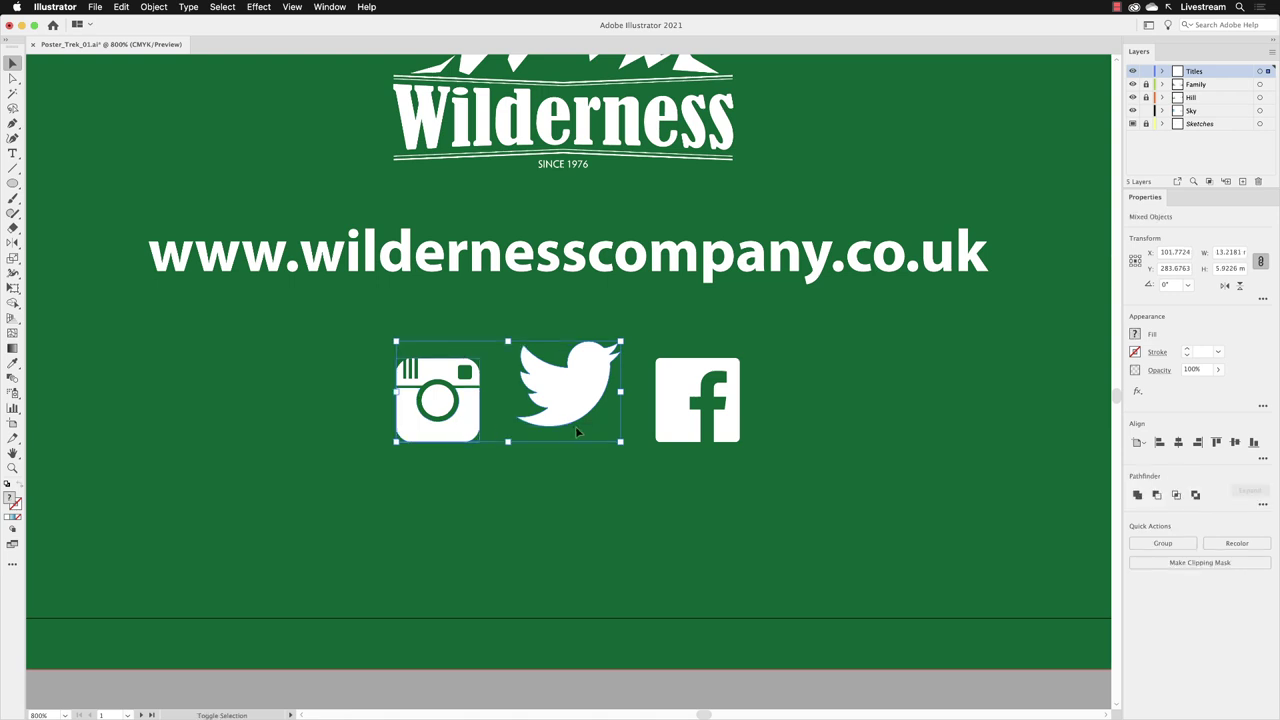
left_click(676, 428, "shift")
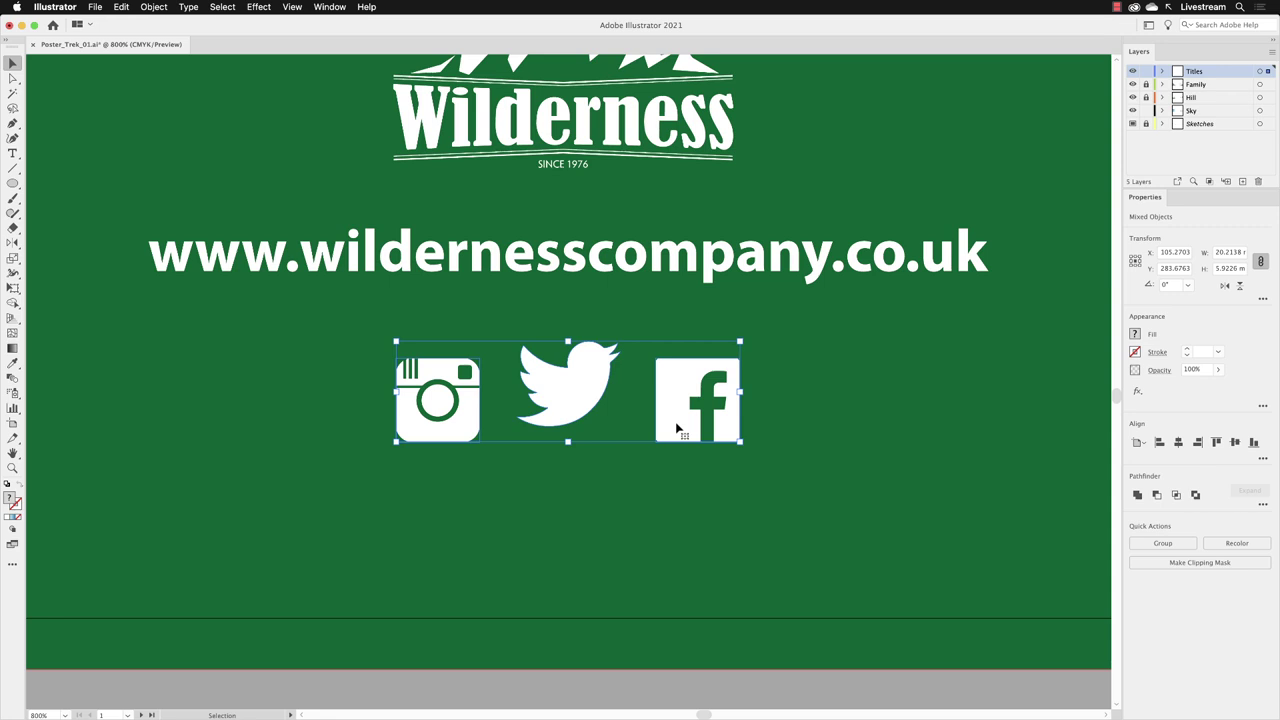
left_click(1144, 446)
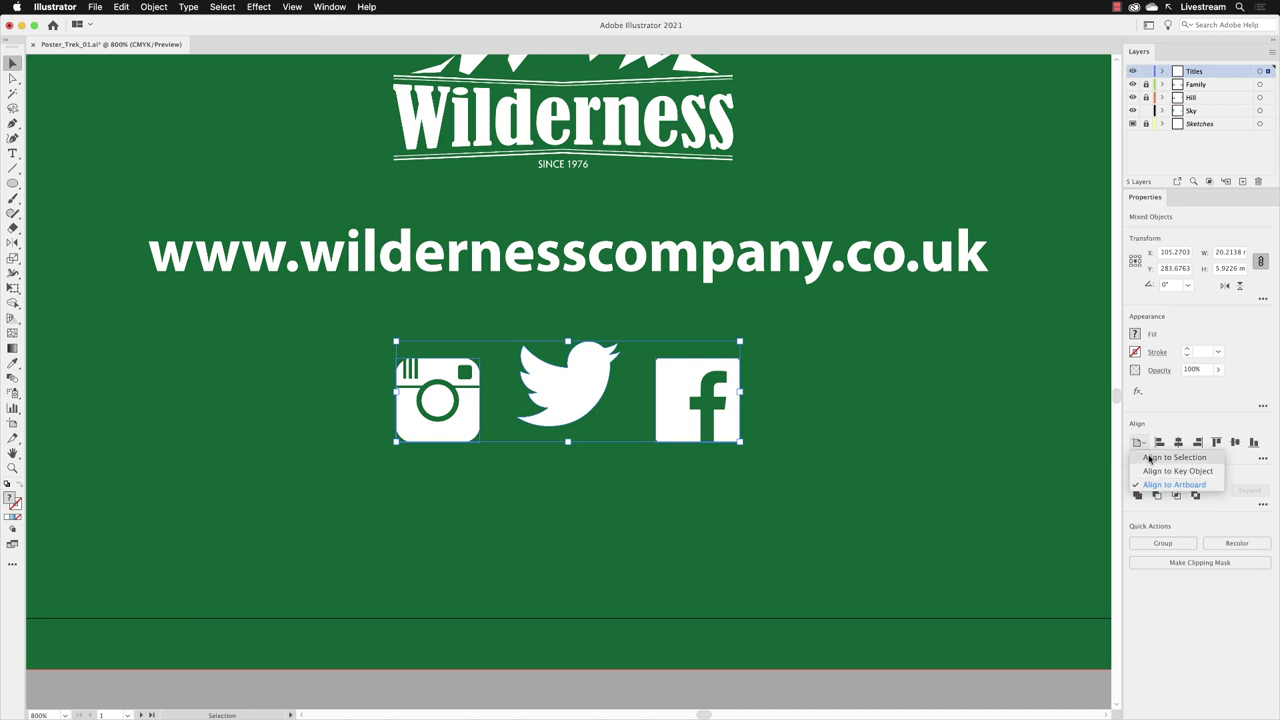
left_click(1150, 458)
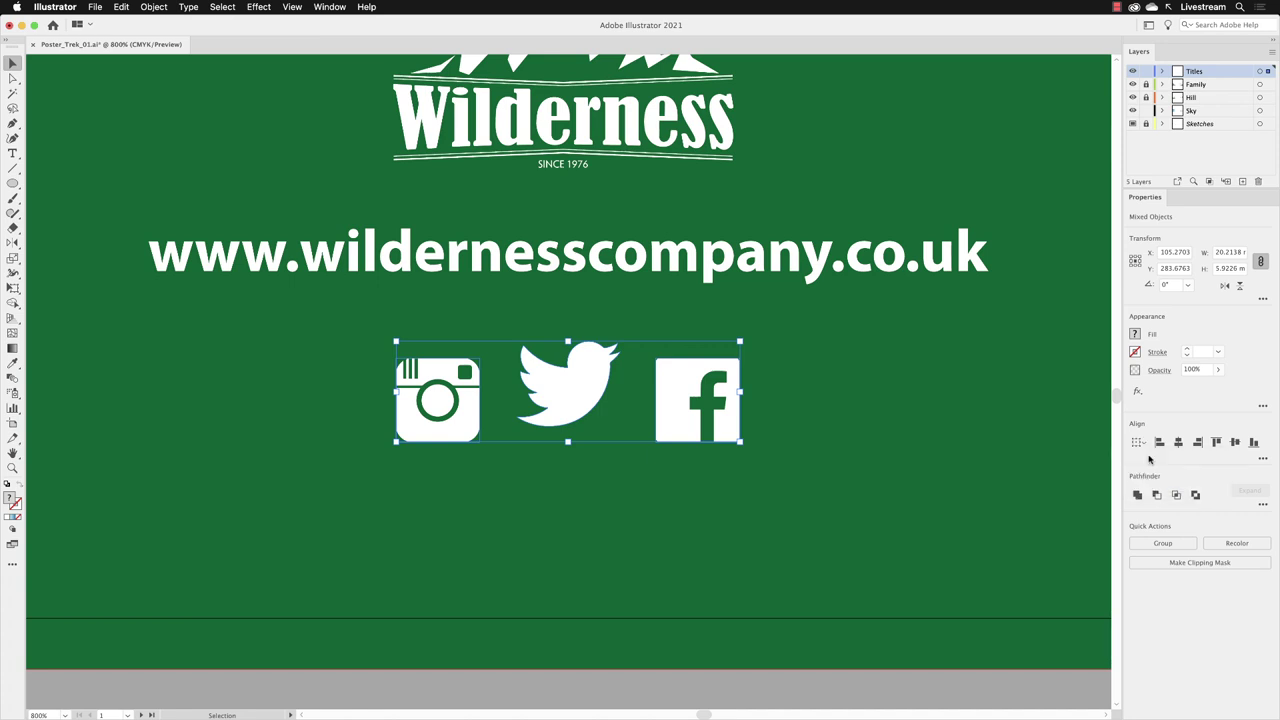
left_click(1255, 442)
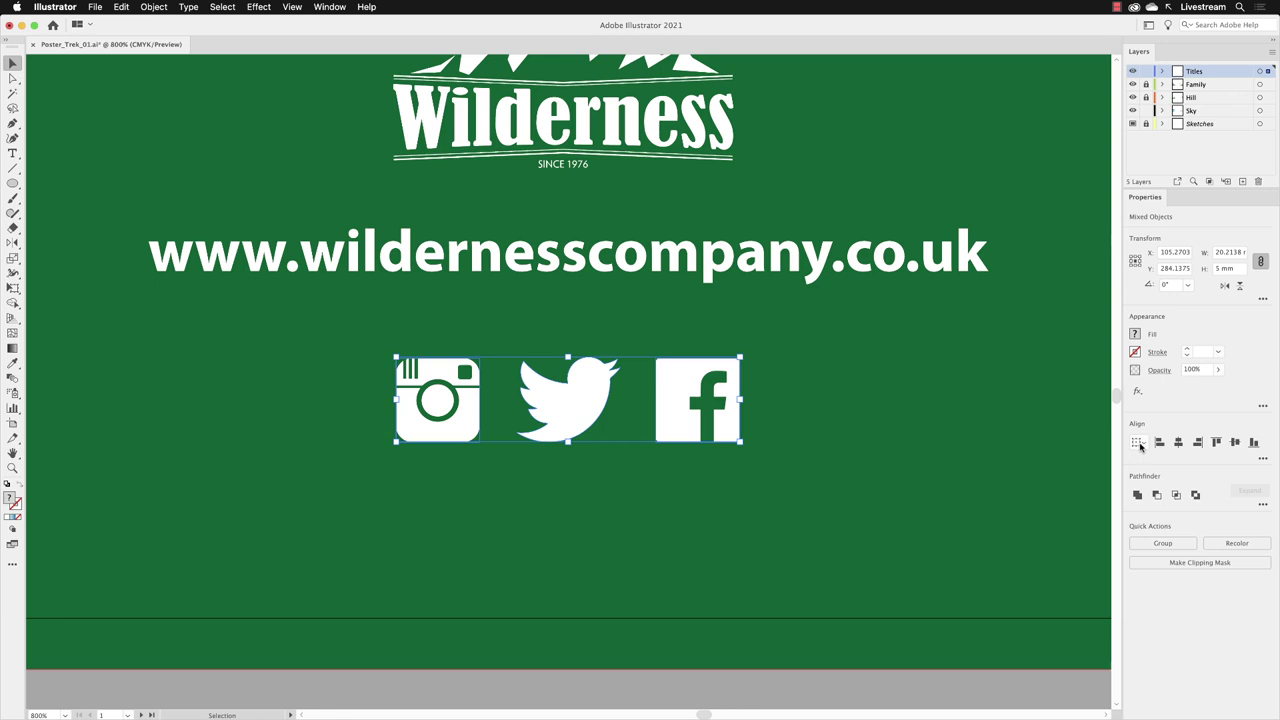
left_click(1263, 458)
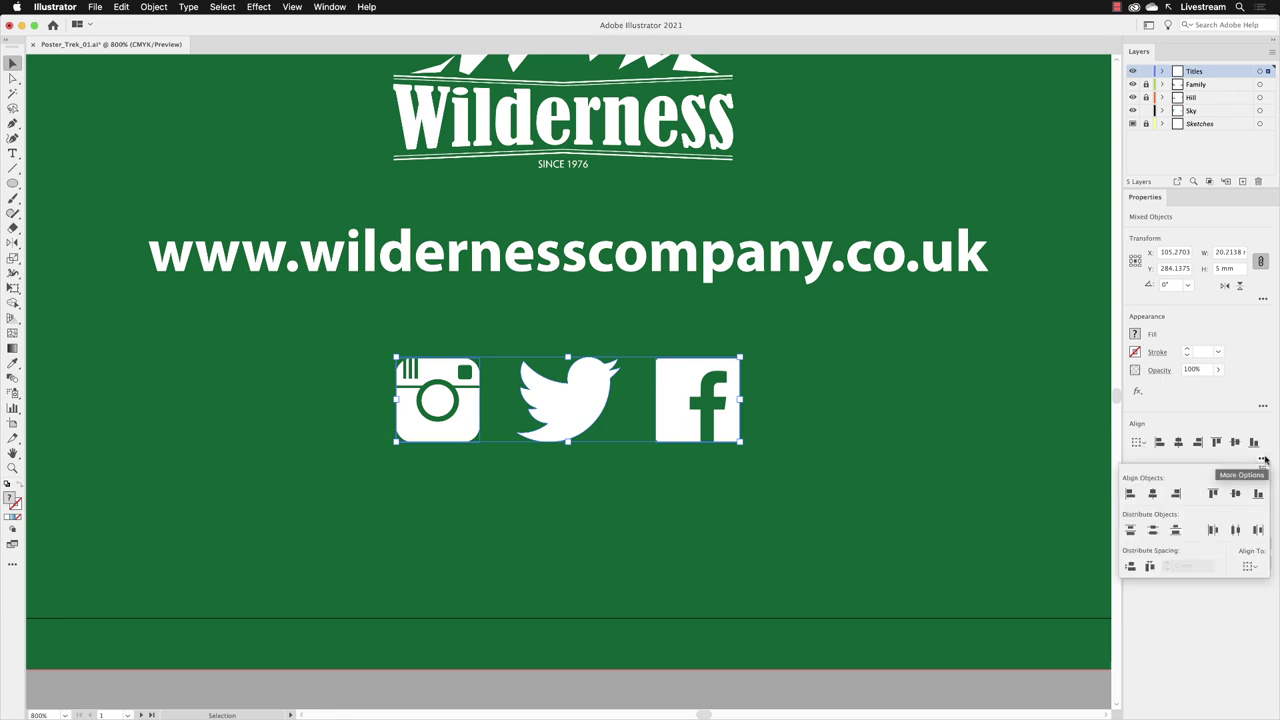
left_click(1235, 531)
Deselect the icons and fit the whole artboard in the window
left_click(531, 688)
left_click(531, 688)
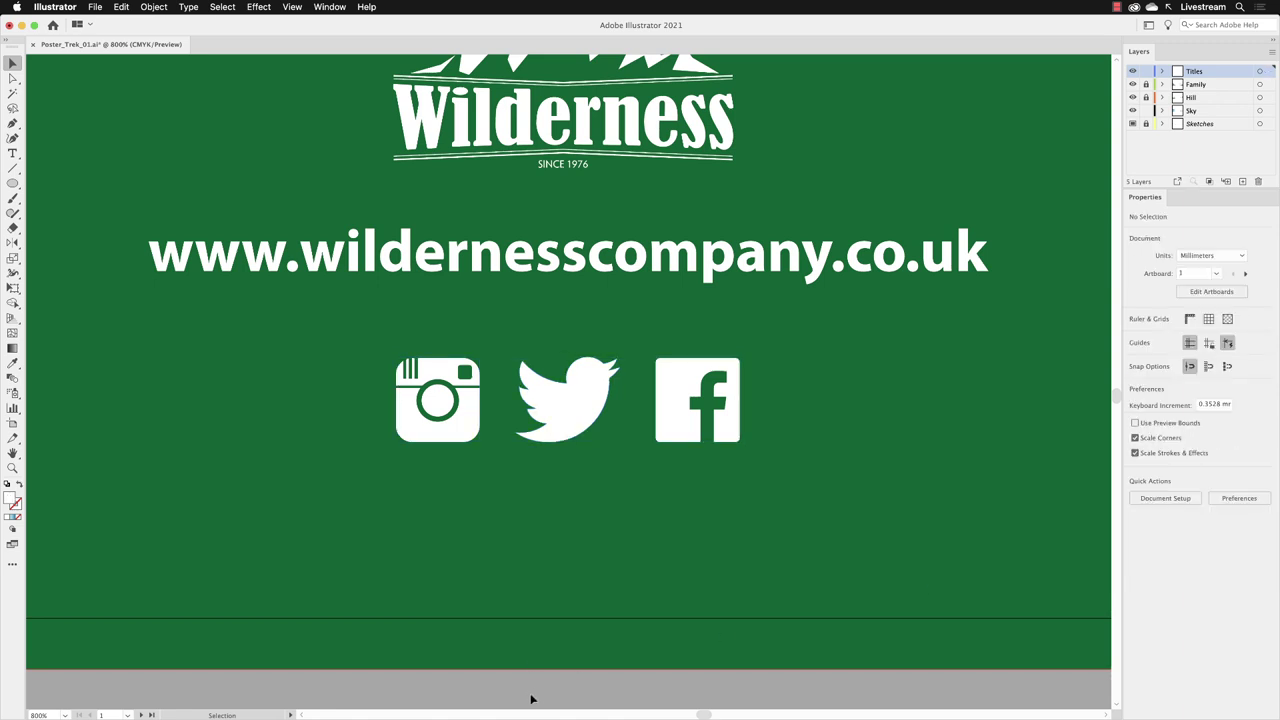
left_click(285, 7)
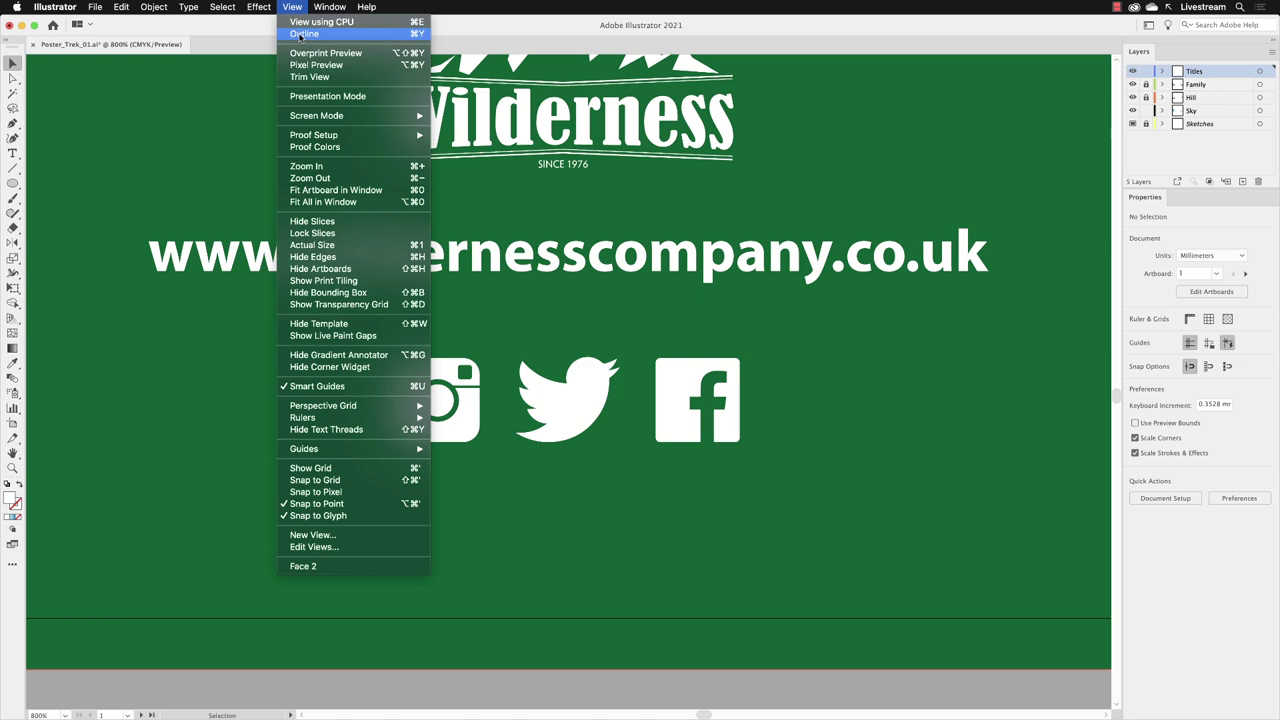
left_click(390, 190)
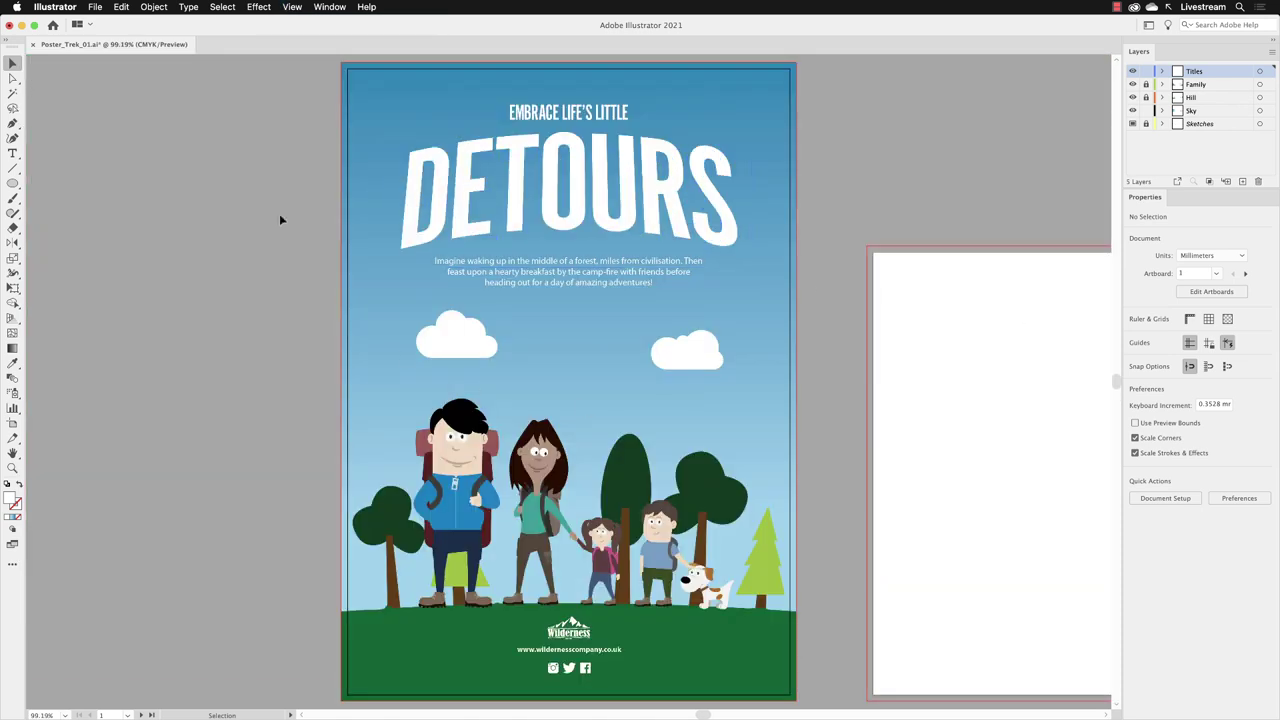
left_click(92, 7)
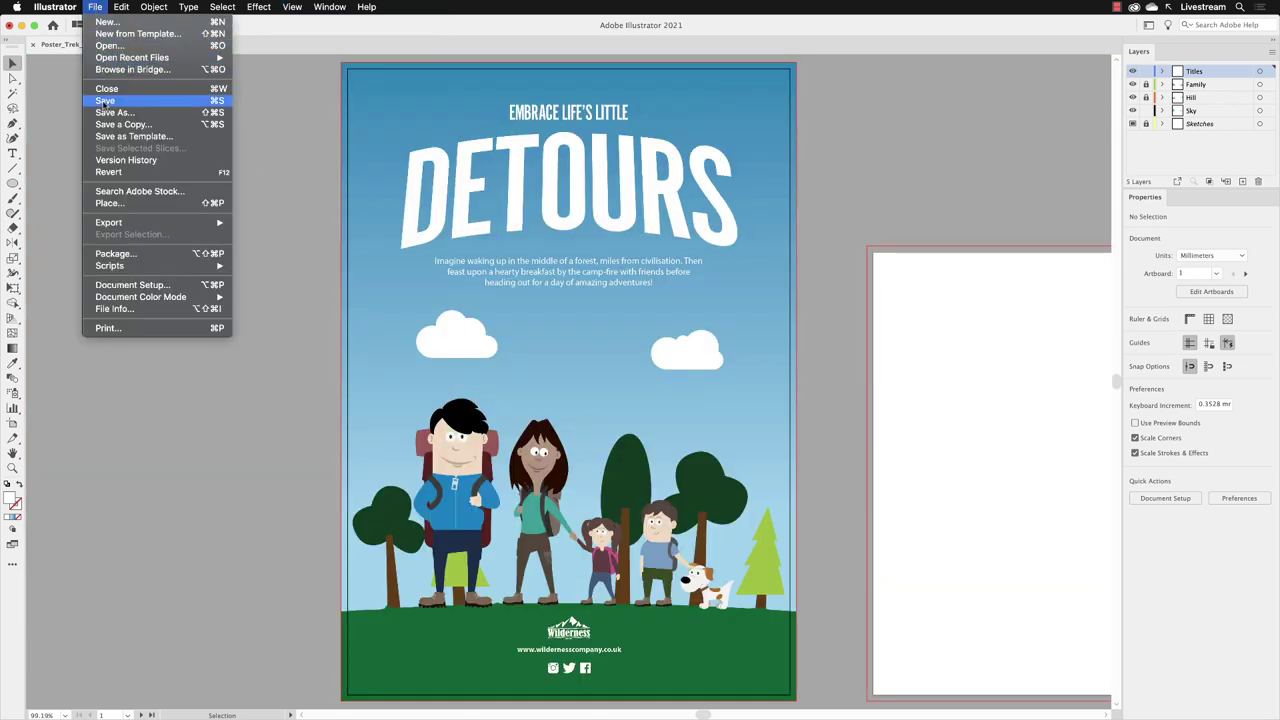